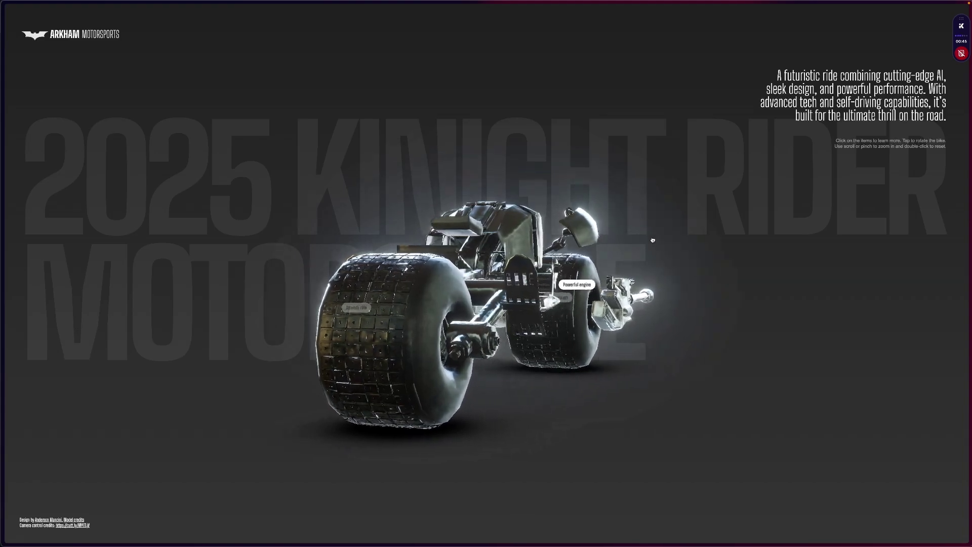
# Click the Batpod hotspots in the Arkham Motorsports preview to swing the bike to its side view.
pyautogui.click(553, 233)
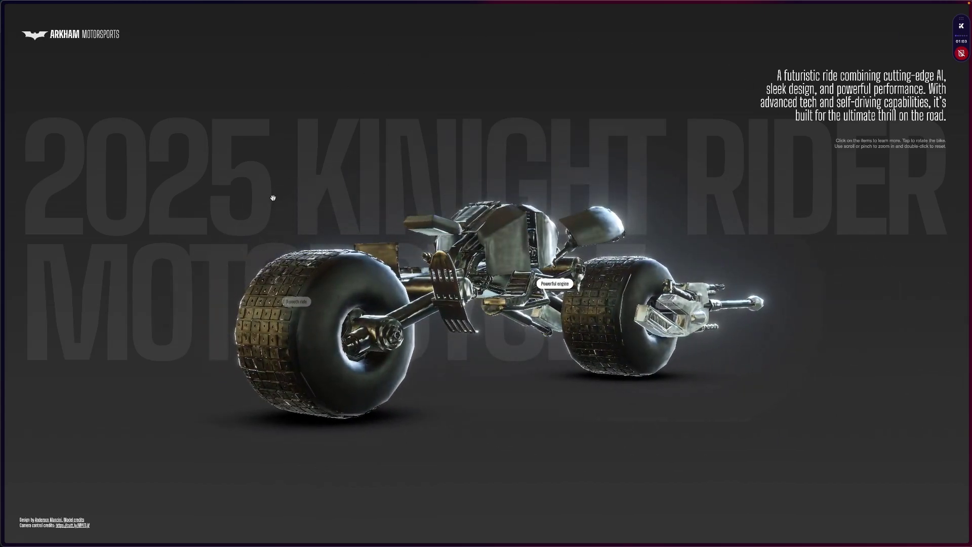
pyautogui.click(511, 267)
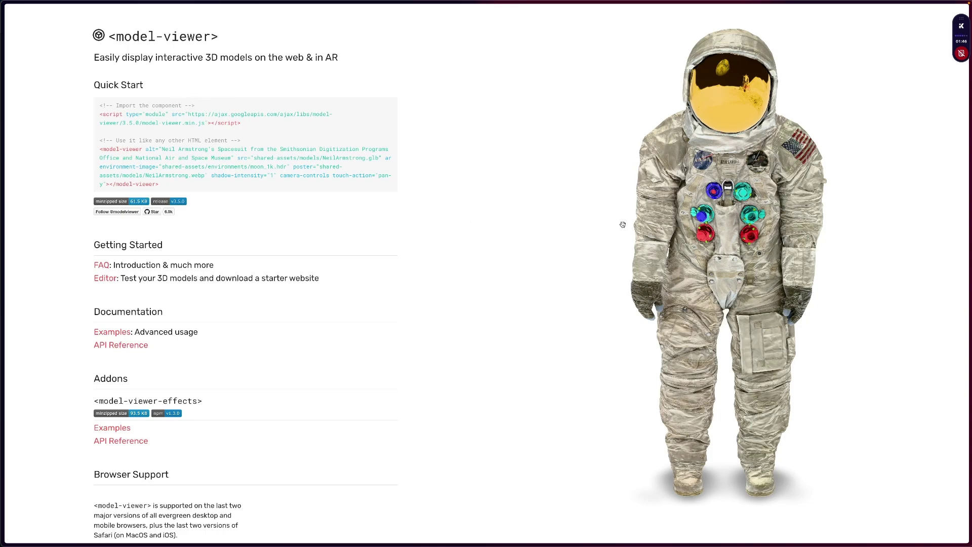
# Turn the astronaut demo to face front, then go to the model-viewer Editor page.
pyautogui.scroll(5, 756, 245)
pyautogui.scroll(-5, 749, 239)
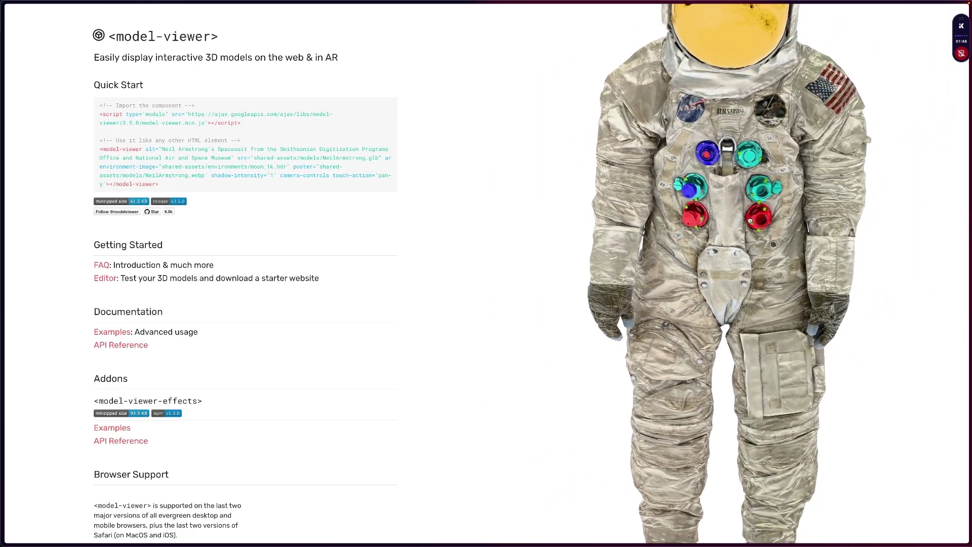
pyautogui.moveTo(748, 200); pyautogui.dragTo(658, 228)
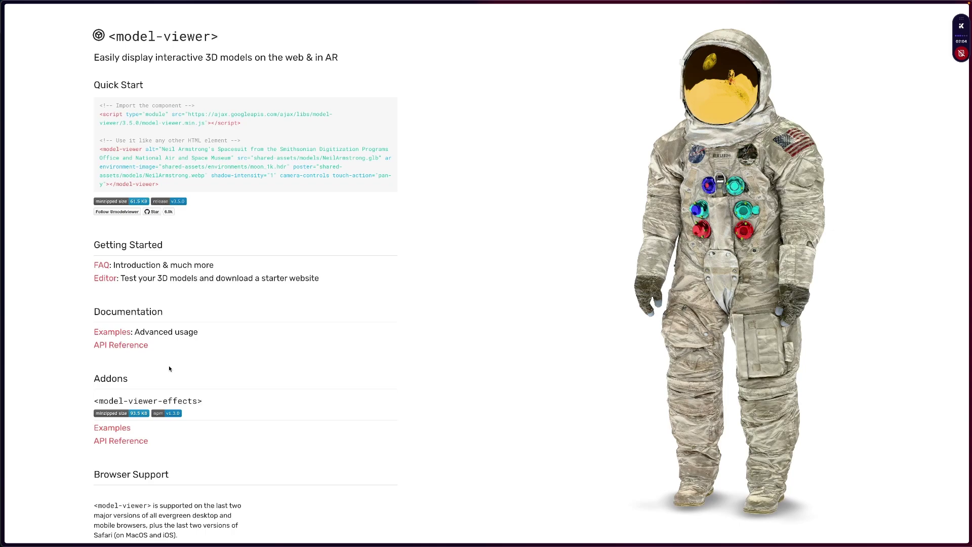
pyautogui.click(106, 280)
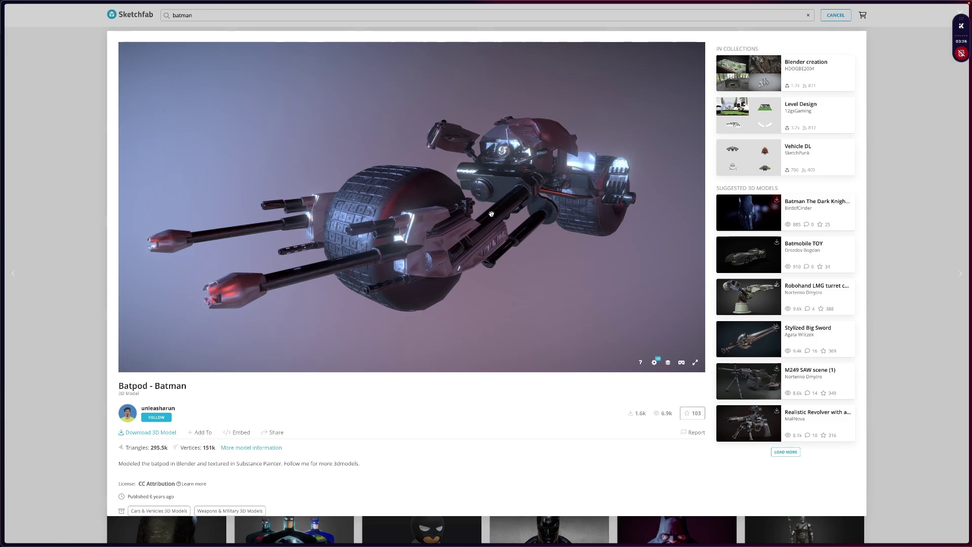
# Orbit the Batpod on Sketchfab to a low close-up and bring up its Download 3D Model options.
pyautogui.moveTo(490, 209); pyautogui.dragTo(244, 375)
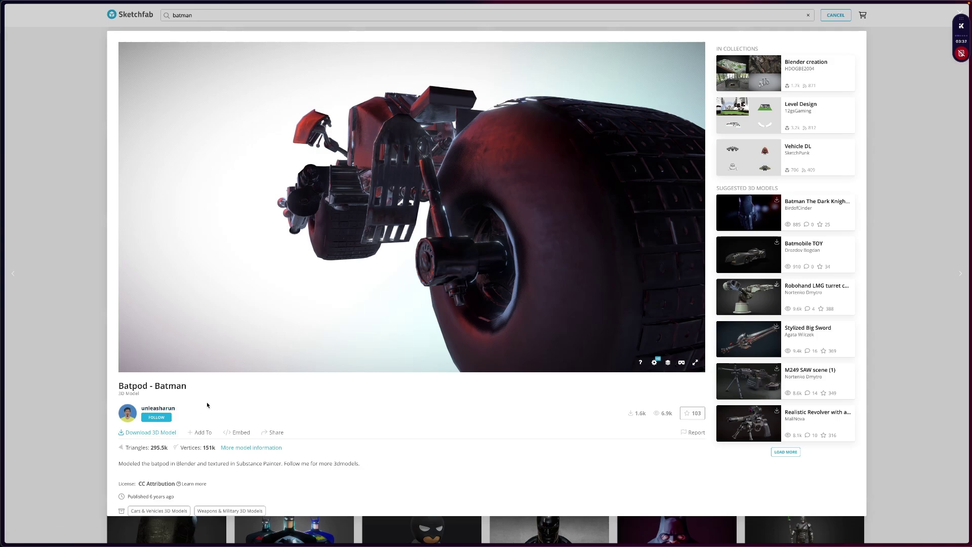
pyautogui.moveTo(489, 233)
pyautogui.mouseDown()
pyautogui.moveTo(496, 223)
pyautogui.moveTo(456, 223)
pyautogui.moveTo(514, 239)
pyautogui.moveTo(502, 223)
pyautogui.moveTo(384, 283)
pyautogui.mouseUp()
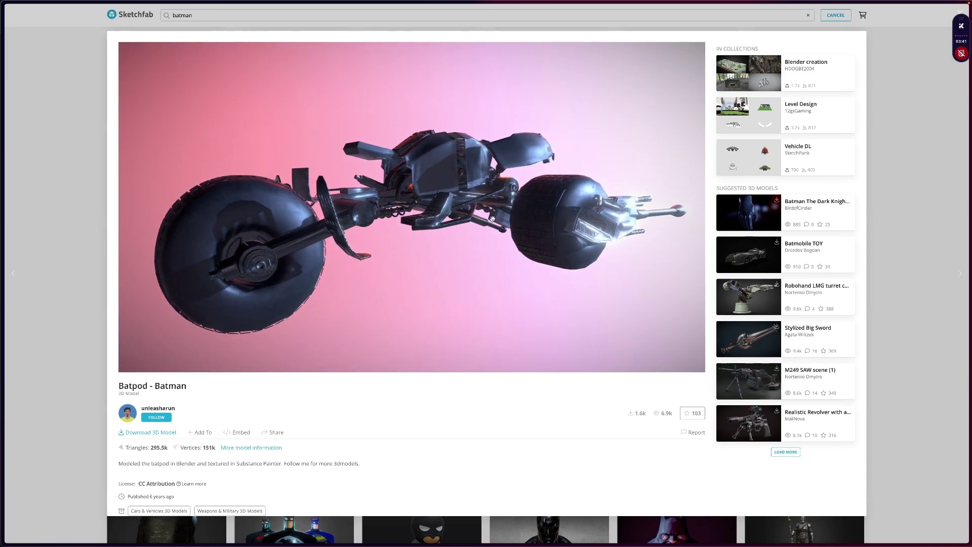
pyautogui.click(158, 435)
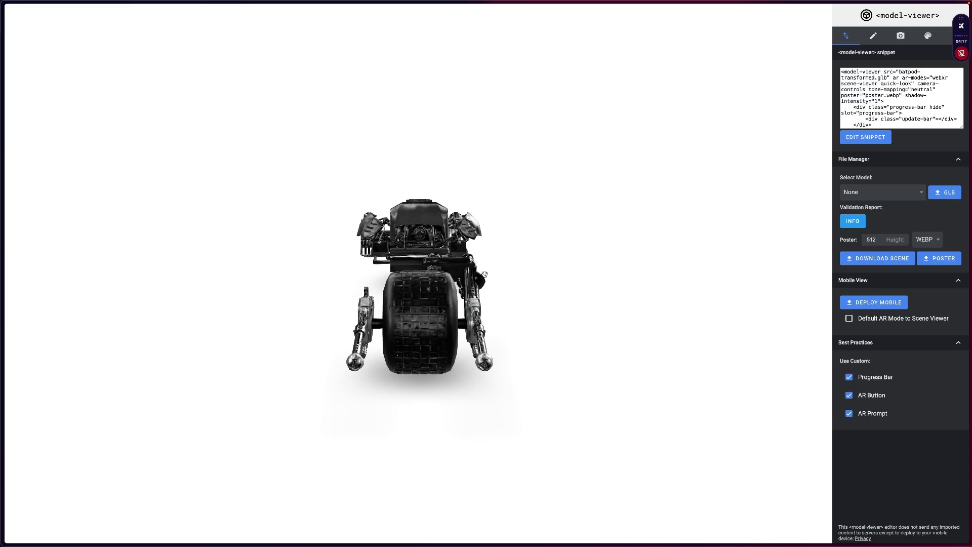
# Orbit the Batpod in the editor preview from the front to a side view.
pyautogui.moveTo(485, 273); pyautogui.dragTo(502, 259)
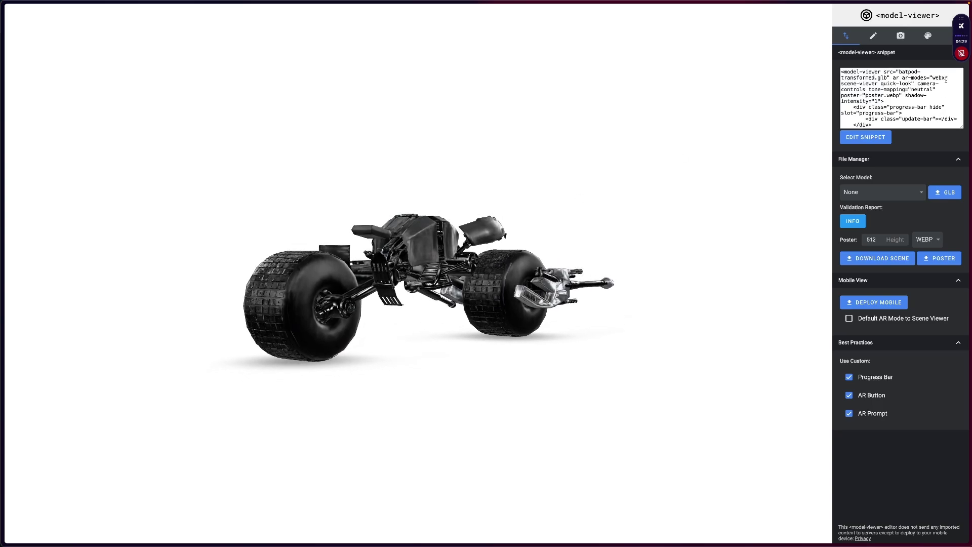
# Save the Batpod's side view as the initial camera, adding camera-orbit "-140deg 88.4deg 1566m".
pyautogui.click(901, 40)
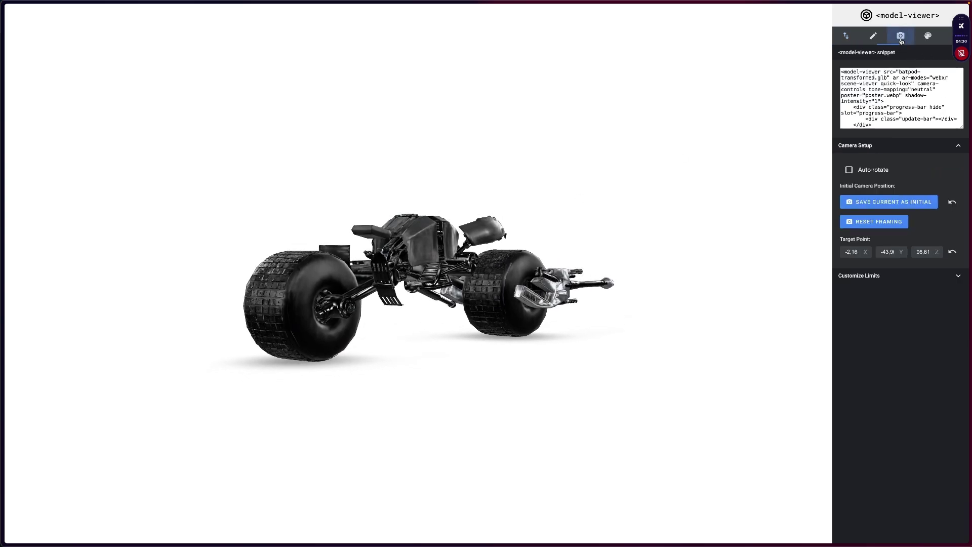
pyautogui.click(898, 204)
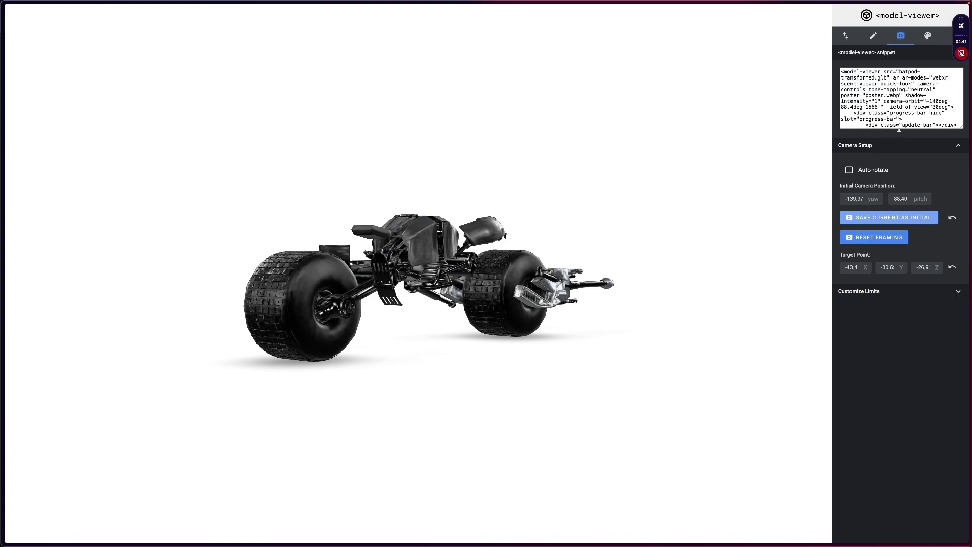
# Set the Batpod's exposure to 1.14 and shadow intensity to 1.72.
pyautogui.click(869, 38)
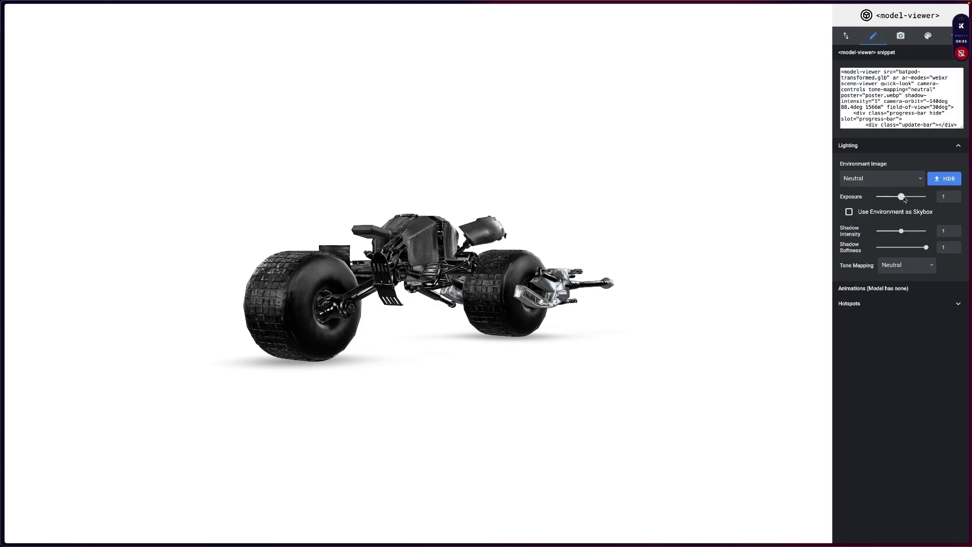
pyautogui.moveTo(902, 197); pyautogui.dragTo(905, 197)
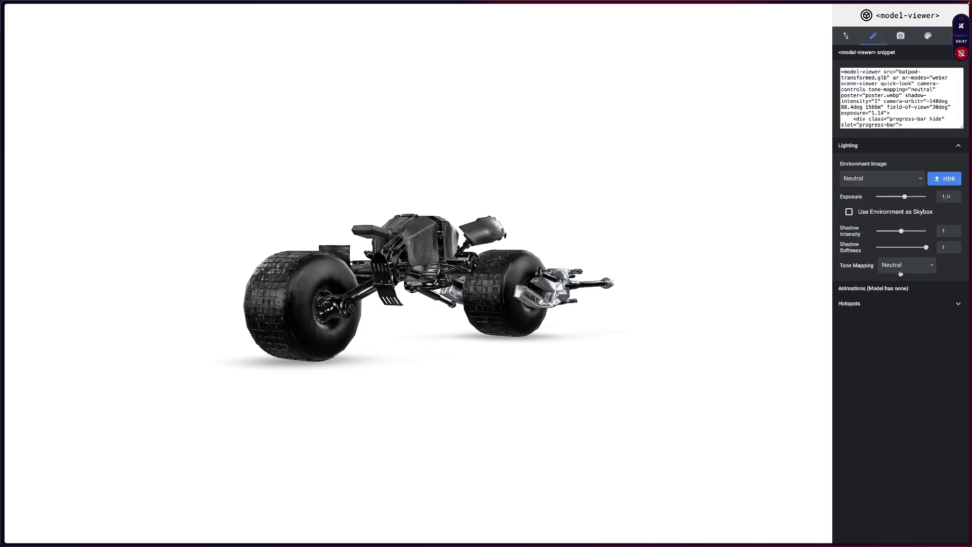
pyautogui.moveTo(902, 231); pyautogui.dragTo(922, 235)
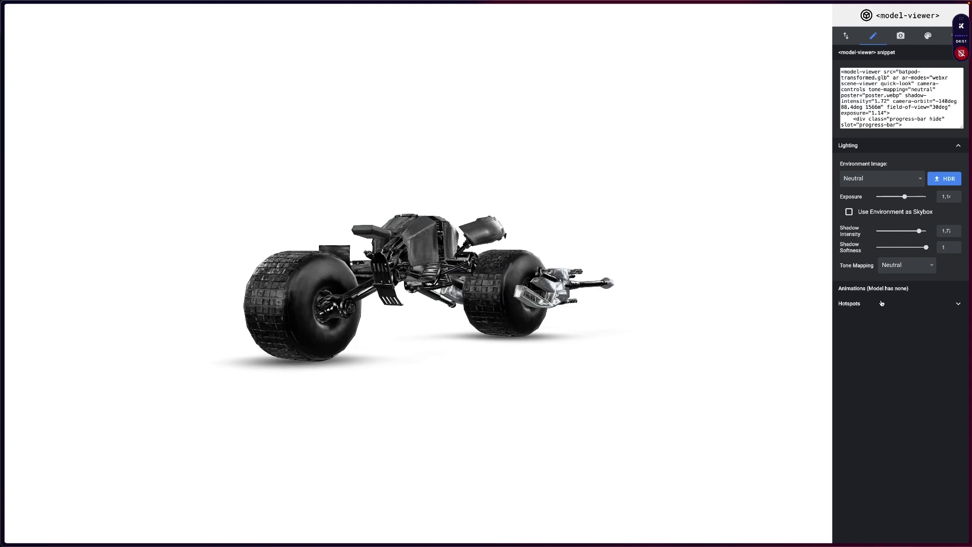
pyautogui.click(846, 36)
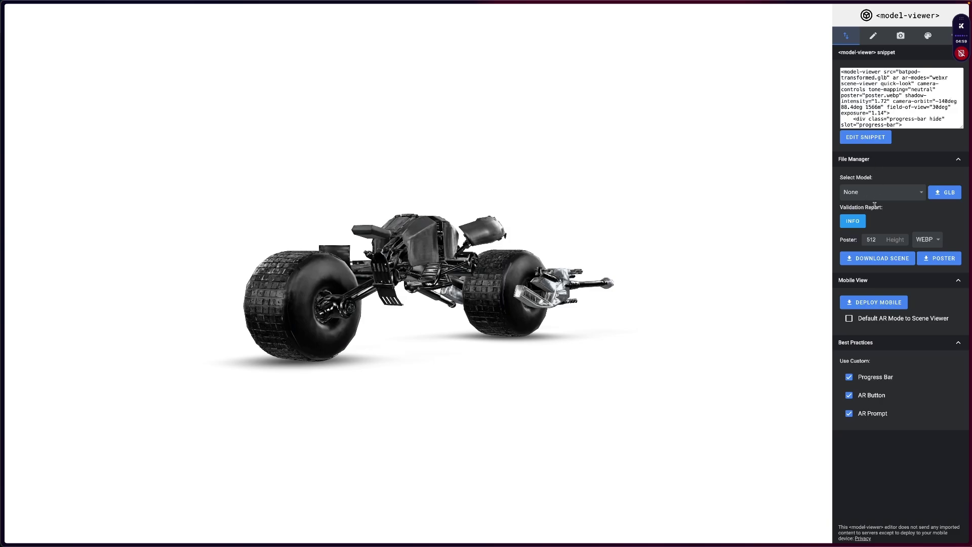
pyautogui.click(880, 32)
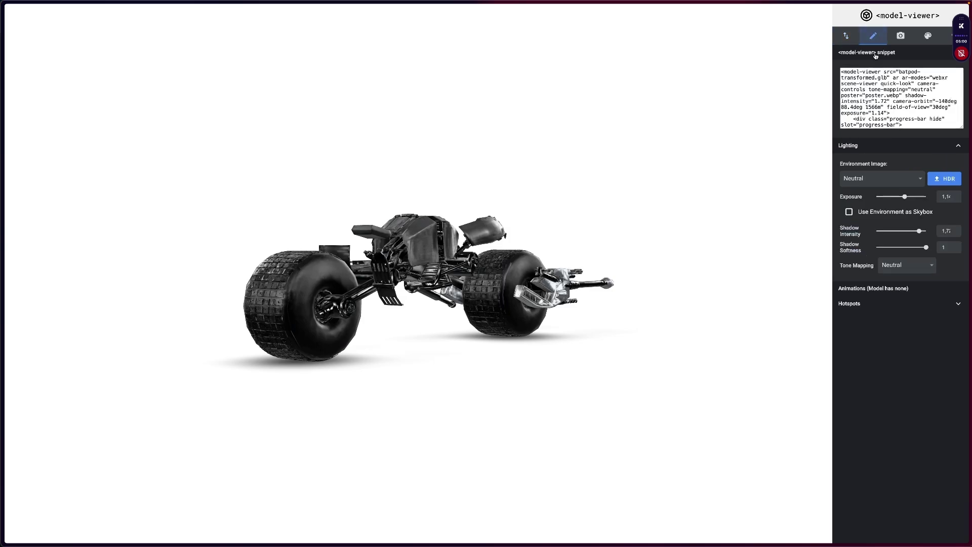
# Try the Aircraft Workshop environment image, then revert the environment to Neutral.
pyautogui.click(875, 185)
pyautogui.click(885, 220)
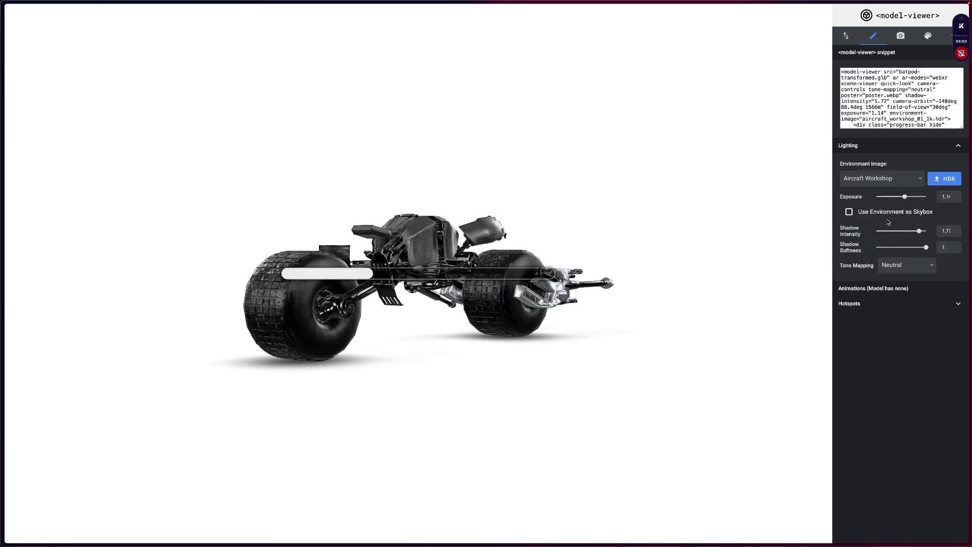
pyautogui.click(887, 183)
pyautogui.click(883, 178)
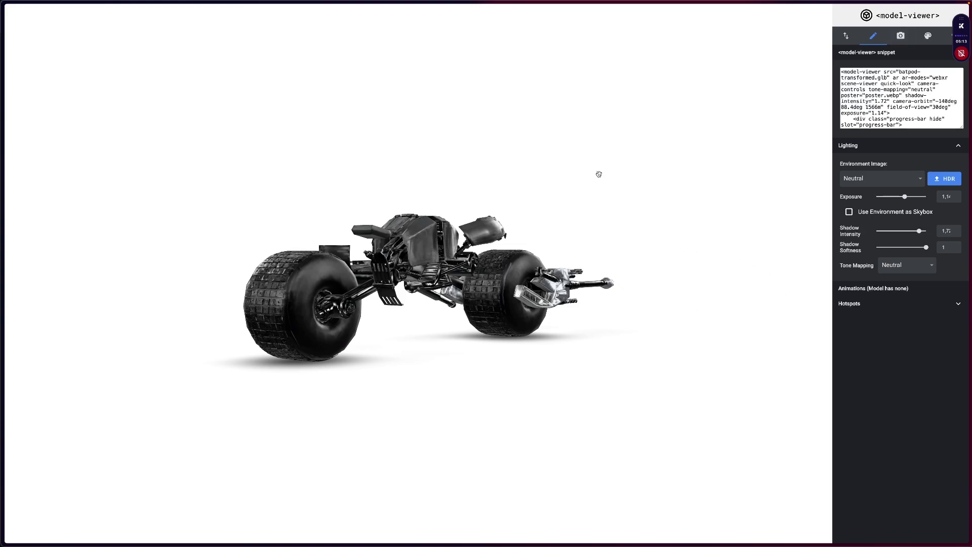
pyautogui.click(846, 37)
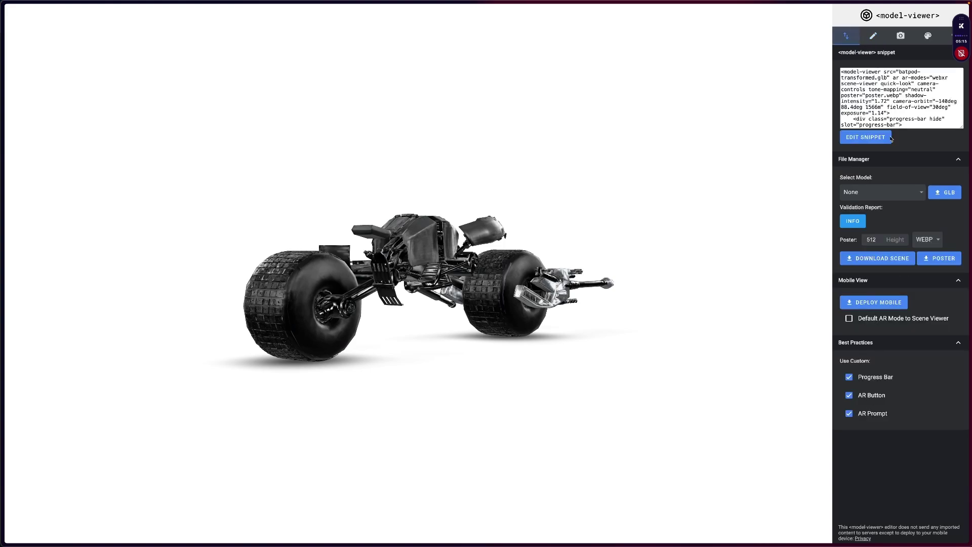
# Add a hotspot on the front gun tip labelled 'Frire power'.
pyautogui.click(873, 36)
pyautogui.click(868, 307)
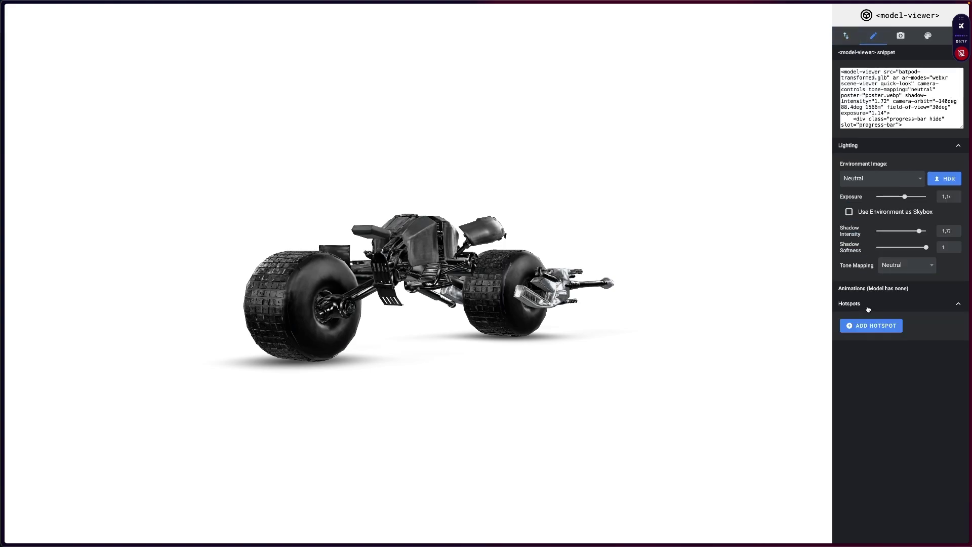
pyautogui.click(871, 328)
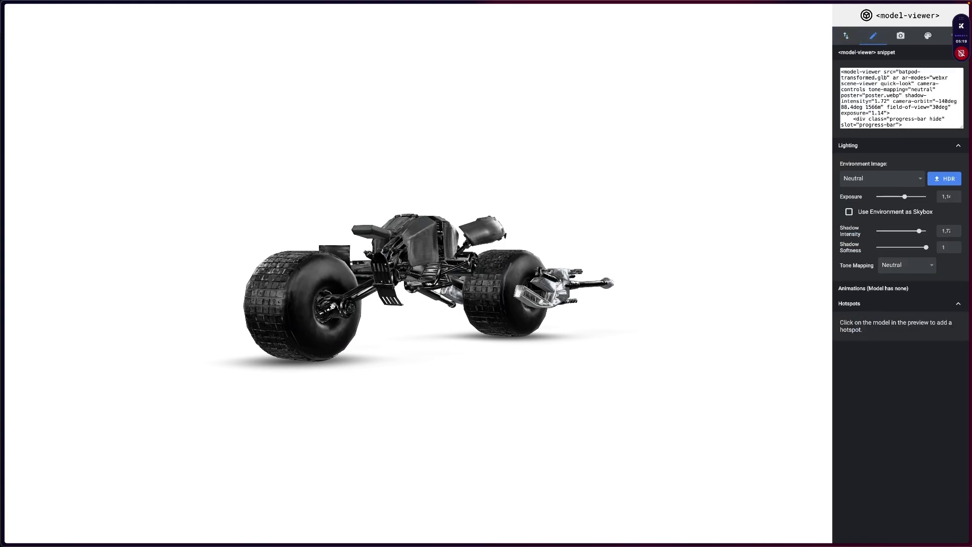
pyautogui.click(607, 282)
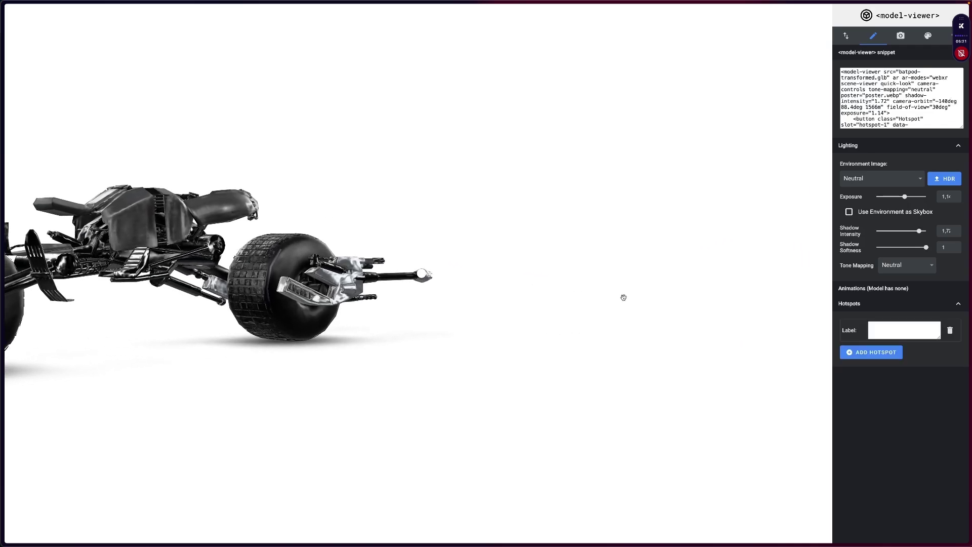
pyautogui.click(872, 329)
pyautogui.write('Fri')
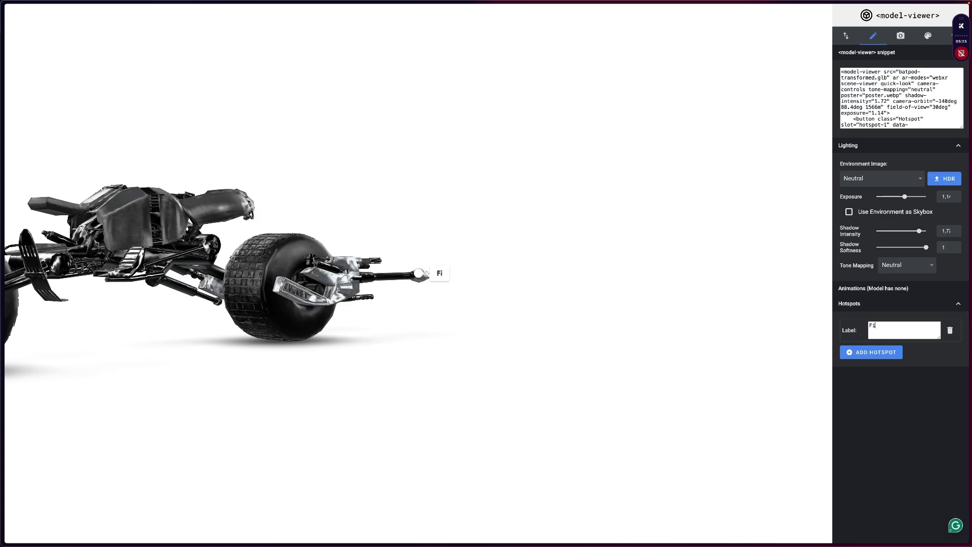
pyautogui.write('re power')
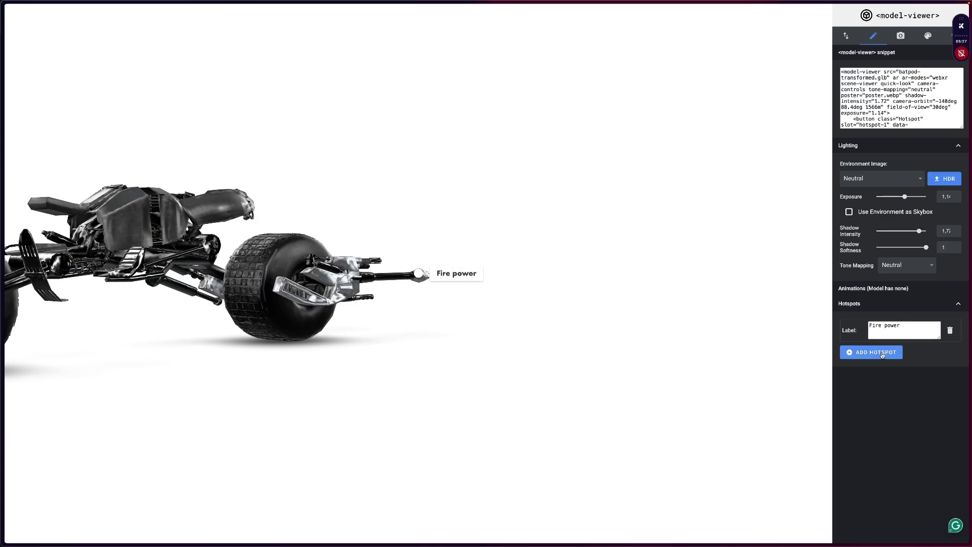
# Add a second hotspot near the engine labelled 'Engine'.
pyautogui.click(882, 353)
pyautogui.moveTo(310, 281); pyautogui.dragTo(438, 274)
pyautogui.click(379, 276)
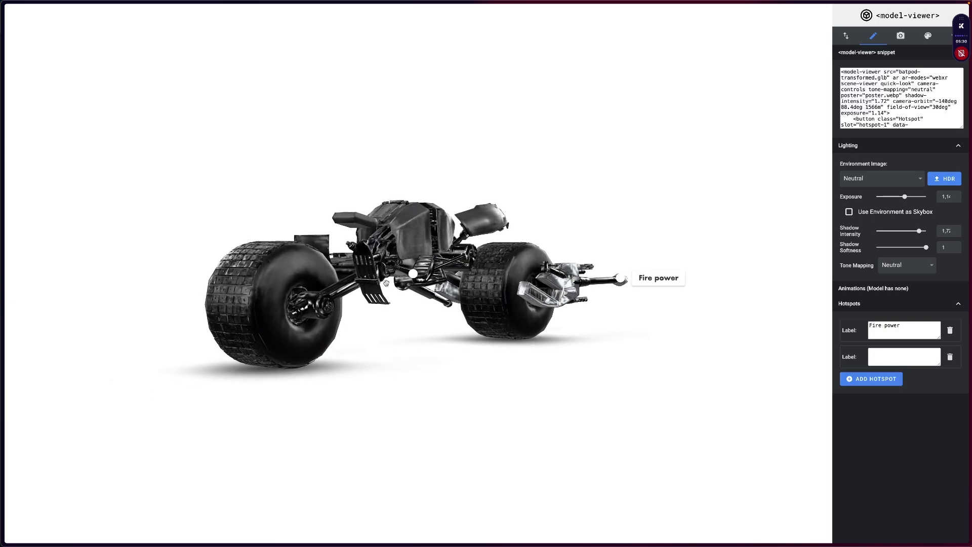
pyautogui.click(884, 357)
pyautogui.write('Engine')
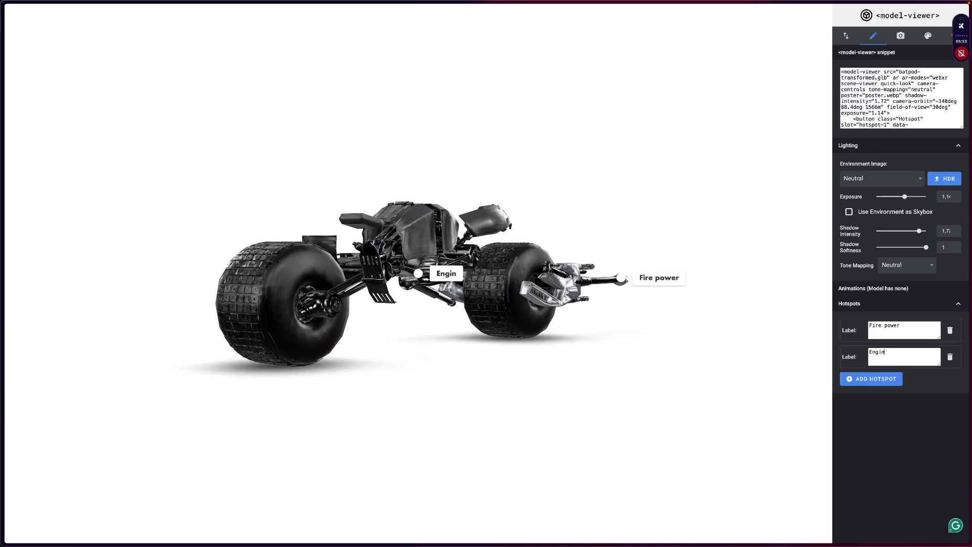
pyautogui.click(877, 381)
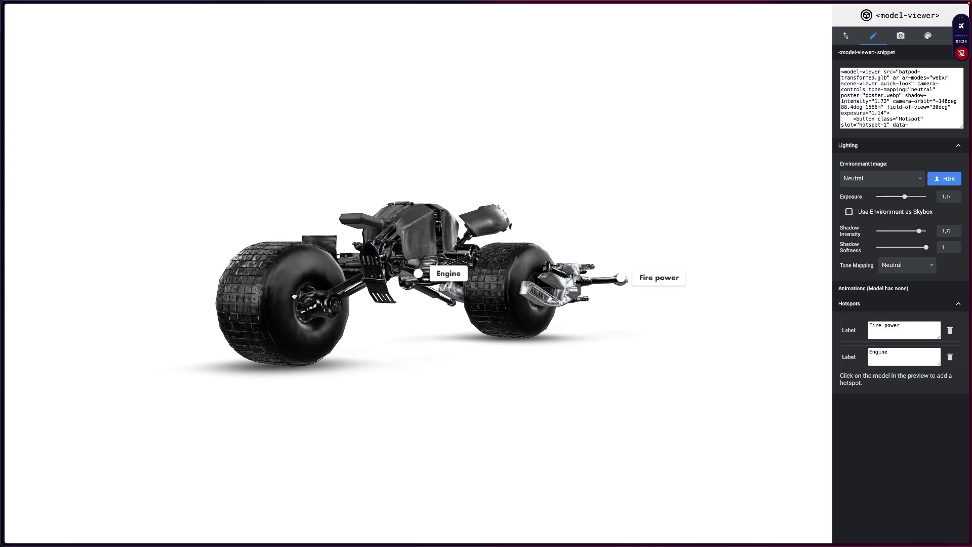
# Add a third hotspot on the rear wheel hub labelled 'Smooth ride' and check the labels.
pyautogui.click(301, 299)
pyautogui.click(894, 388)
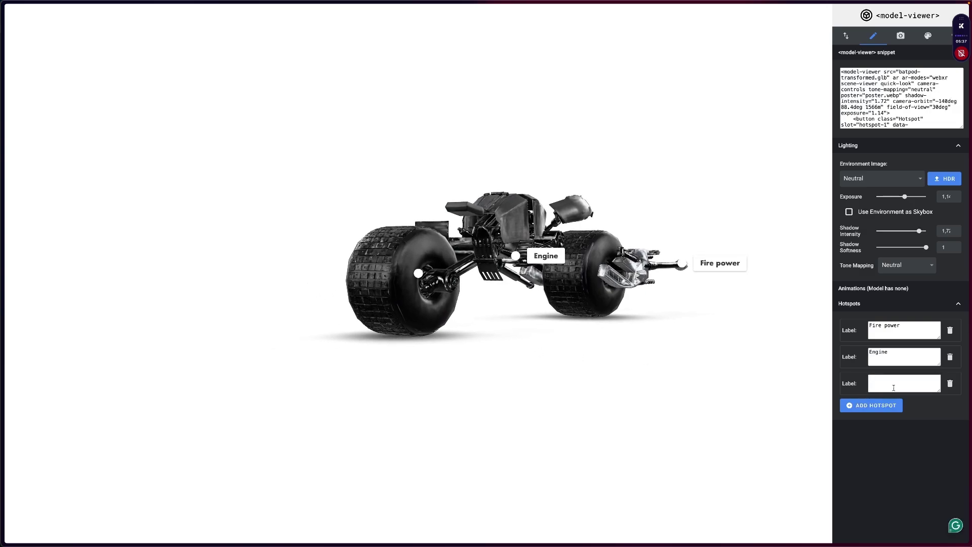
pyautogui.write('Smooth ride')
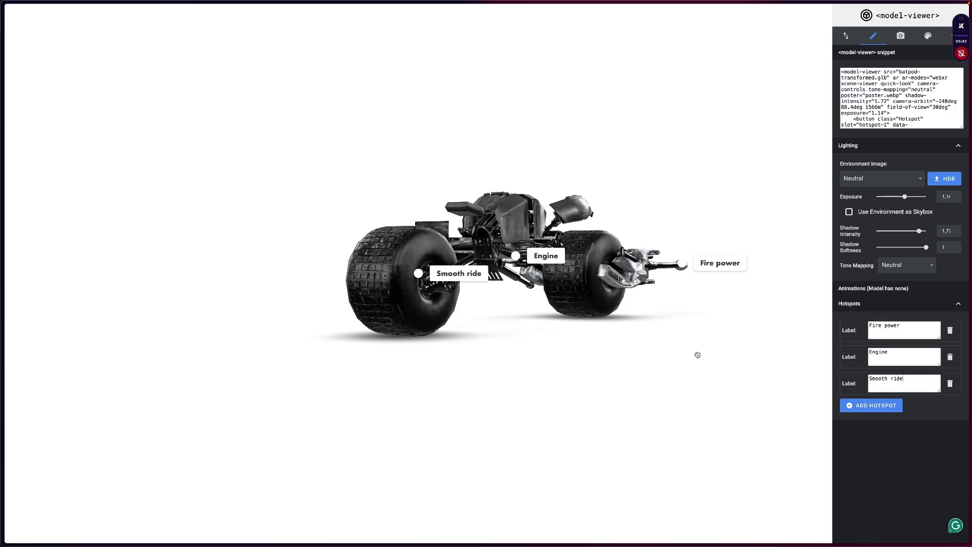
pyautogui.moveTo(697, 354); pyautogui.dragTo(409, 279)
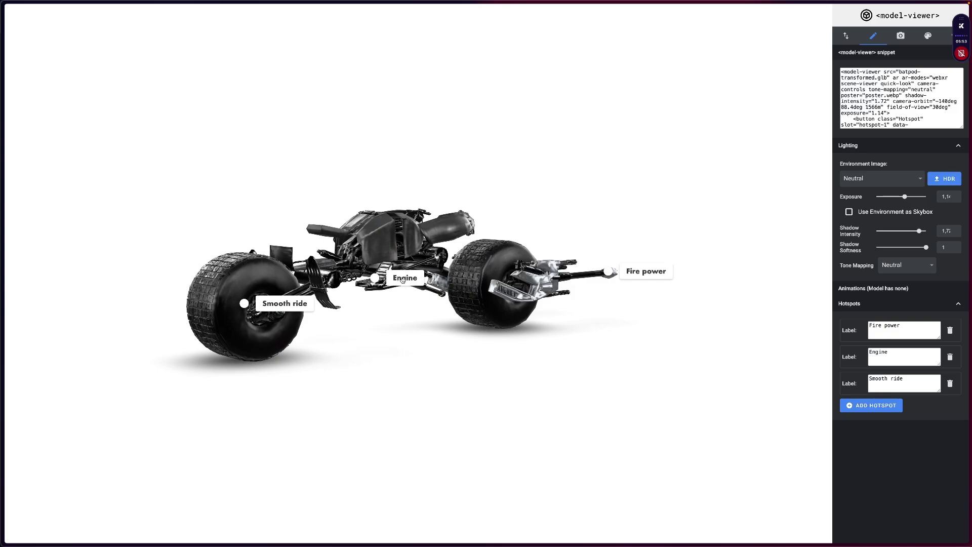
pyautogui.moveTo(429, 290); pyautogui.dragTo(461, 283)
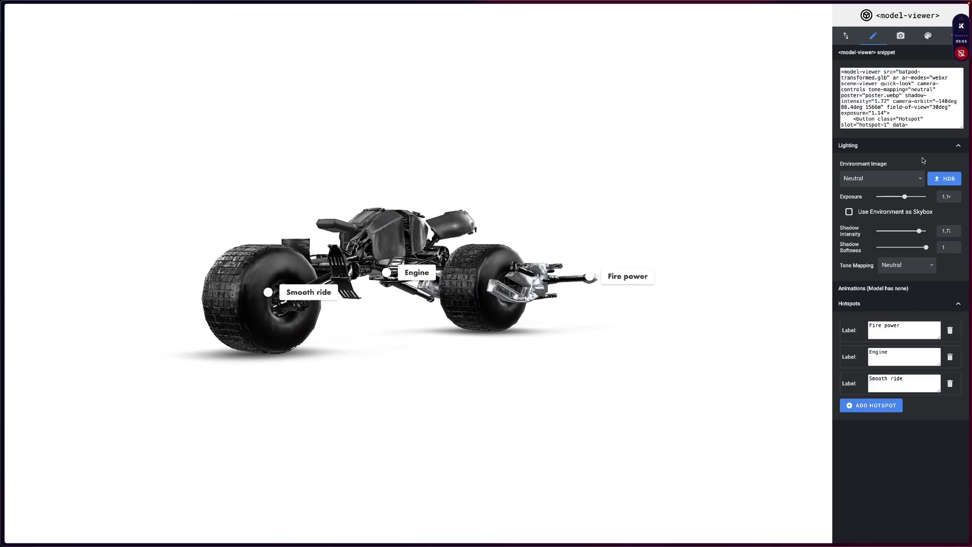
# Scroll the snippet, turn on Auto-rotate in the camera settings, and drag the Batpod to new angles.
pyautogui.scroll(-1, 896, 119)
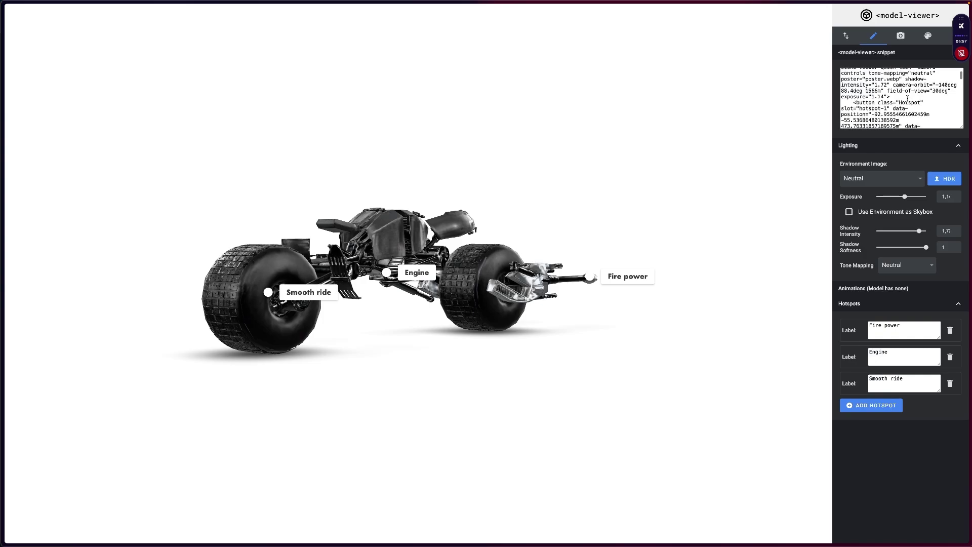
pyautogui.scroll(-8, 878, 108)
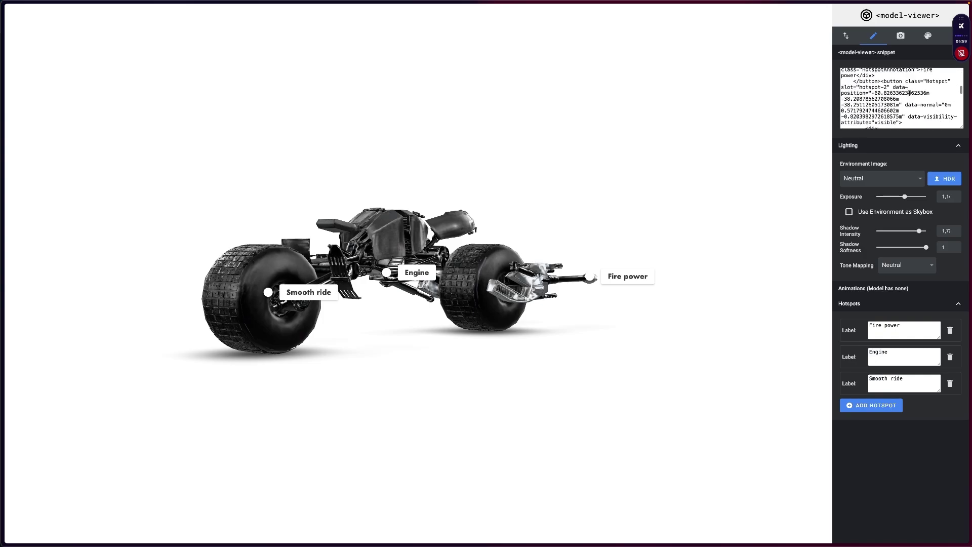
pyautogui.moveTo(512, 265)
pyautogui.mouseDown()
pyautogui.moveTo(526, 259)
pyautogui.moveTo(514, 253)
pyautogui.mouseUp()
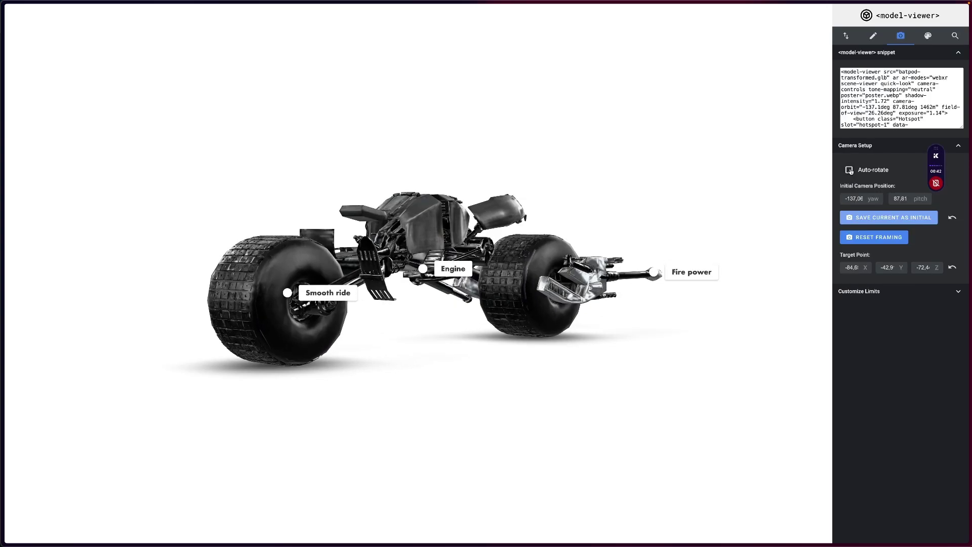
pyautogui.click(849, 169)
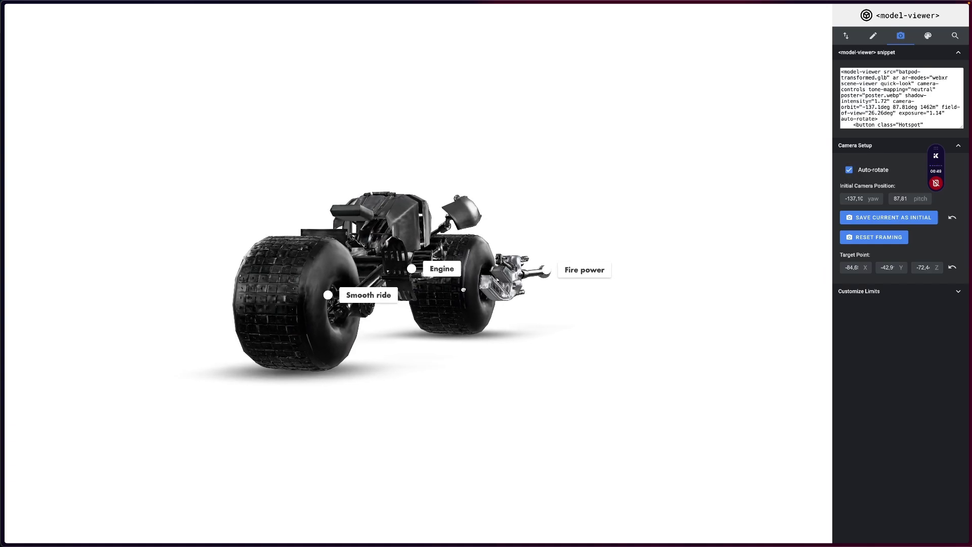
pyautogui.moveTo(461, 290); pyautogui.dragTo(537, 226)
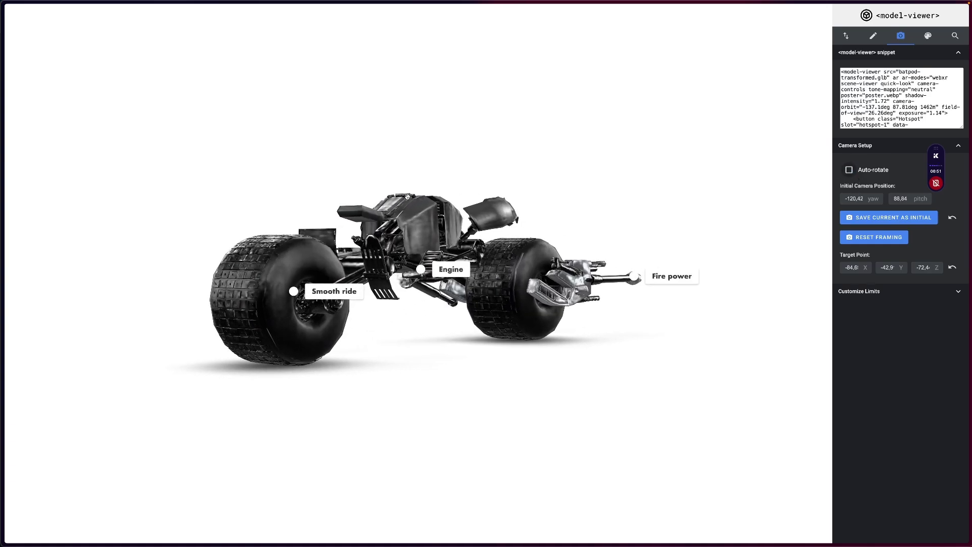
pyautogui.moveTo(399, 195); pyautogui.dragTo(409, 195)
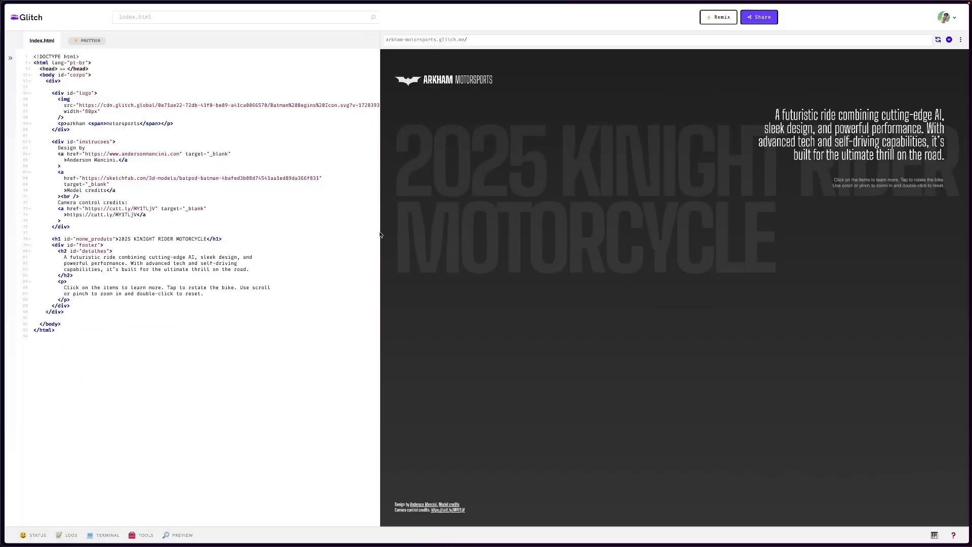
# Widen the code editor, show the project file list, and view demo-styles3.css.
pyautogui.moveTo(380, 234); pyautogui.dragTo(493, 257)
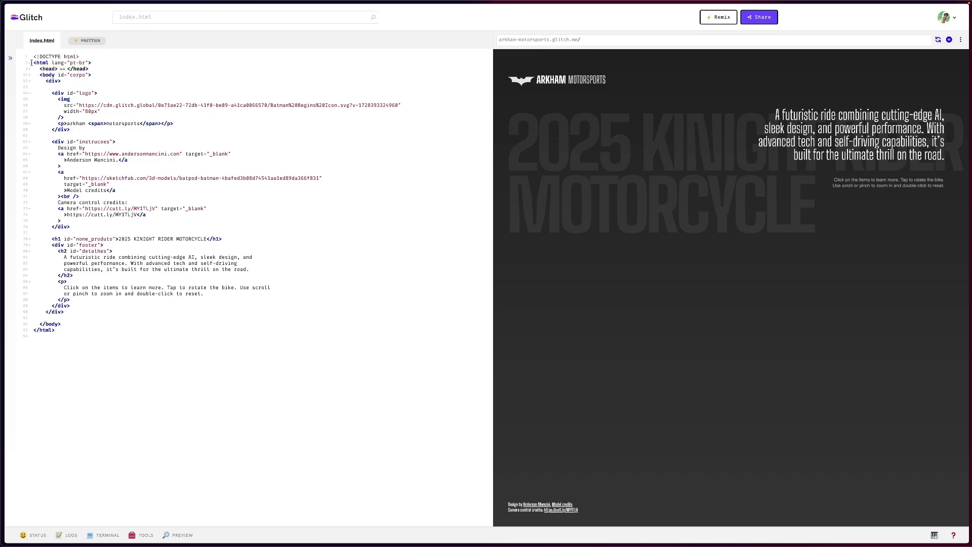
pyautogui.click(10, 57)
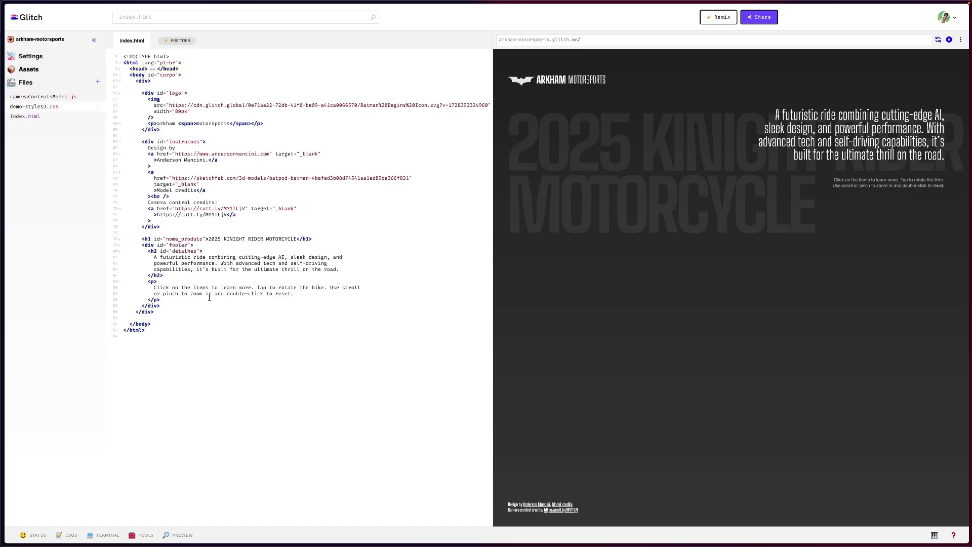
pyautogui.click(47, 107)
pyautogui.scroll(-5, 226, 278)
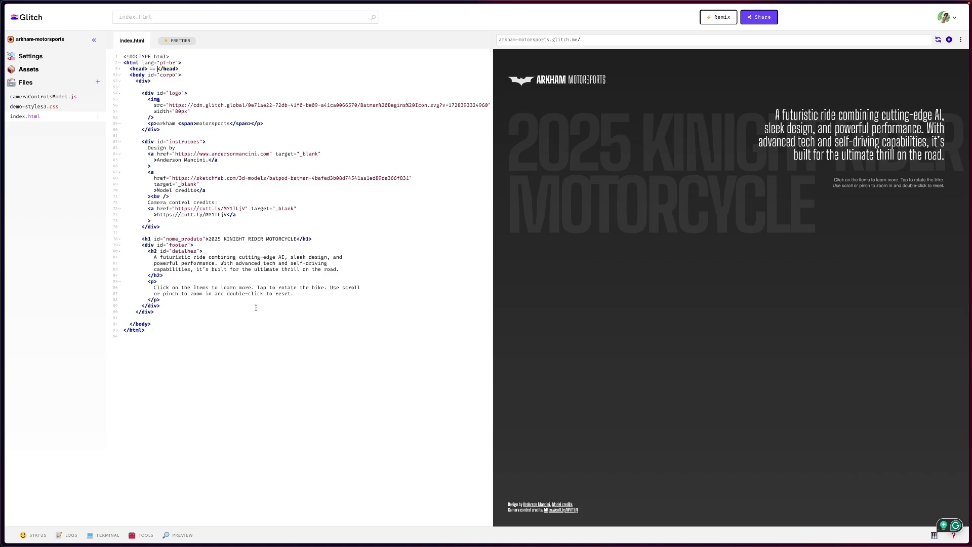
# Paste the model-viewer module script after the last </div>, fold <head>, and verify the 3.5.0 URL.
pyautogui.click(192, 313)
pyautogui.write('<script type="module" src="https://ajax.googleapis.com/ajax/libs/model-viewer/3.5.0/model-viewer.min.js" ></script>')
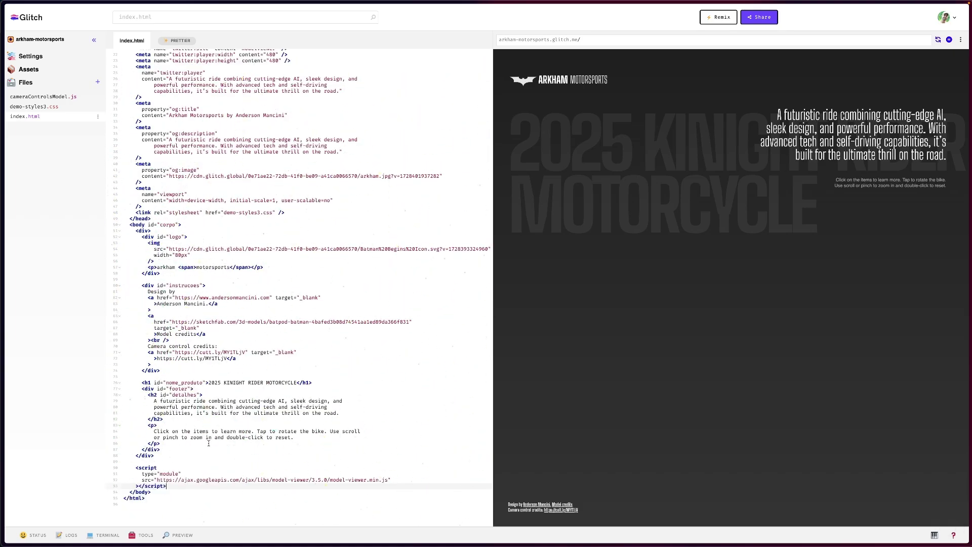
pyautogui.scroll(5, 209, 443)
pyautogui.click(119, 68)
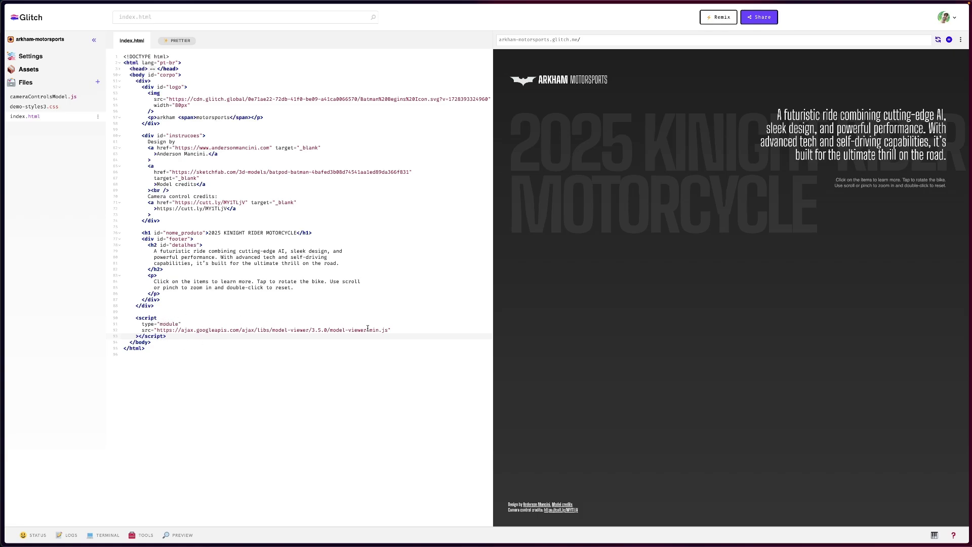
pyautogui.moveTo(401, 329); pyautogui.dragTo(189, 330)
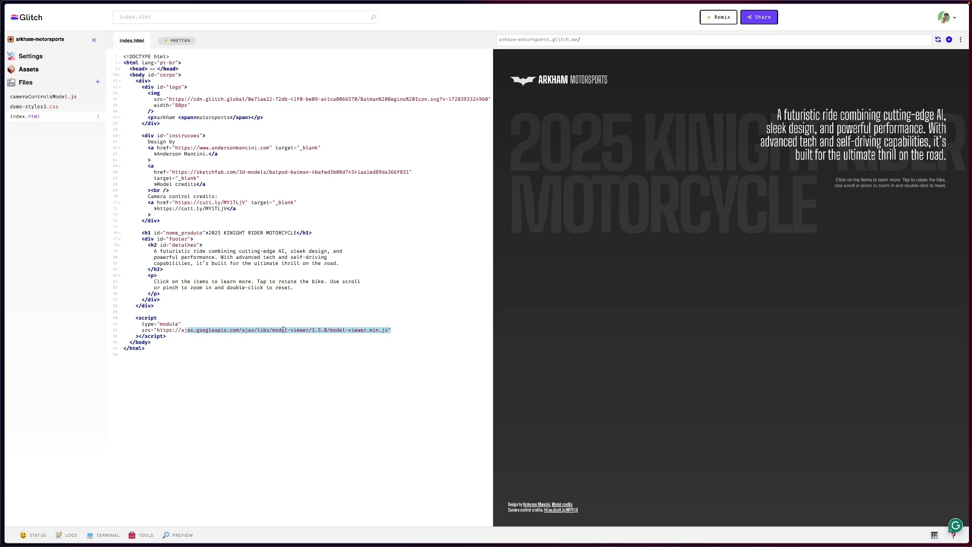
pyautogui.moveTo(272, 329); pyautogui.dragTo(325, 329)
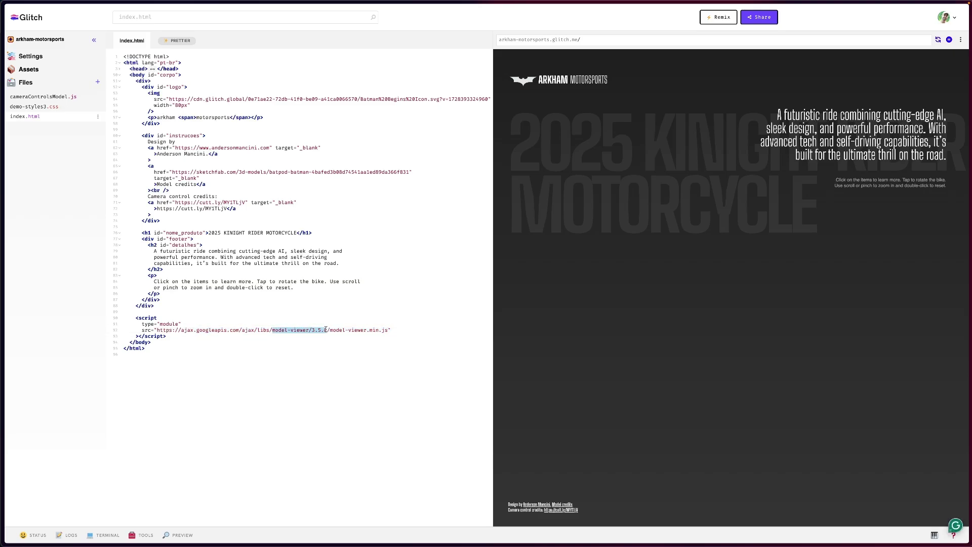
pyautogui.moveTo(4, 131)
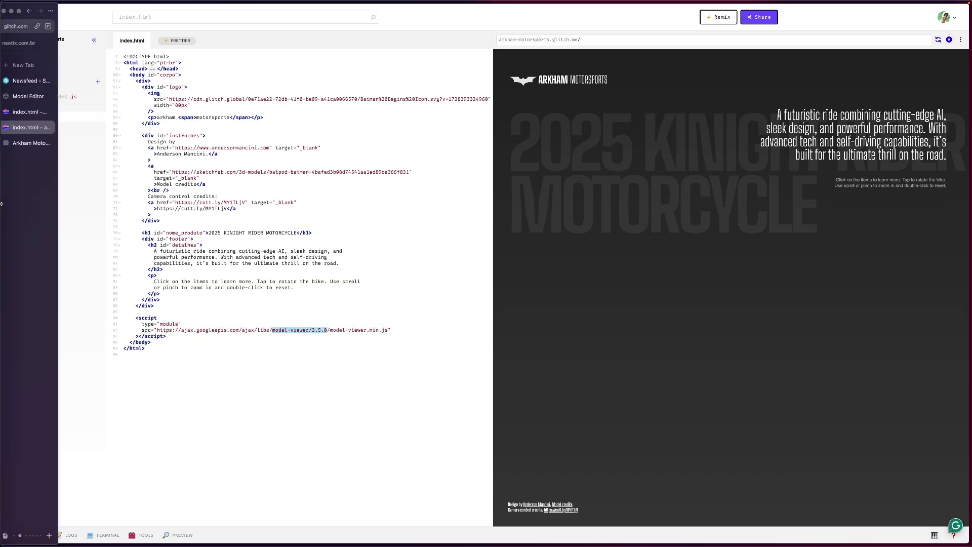
pyautogui.click(31, 95)
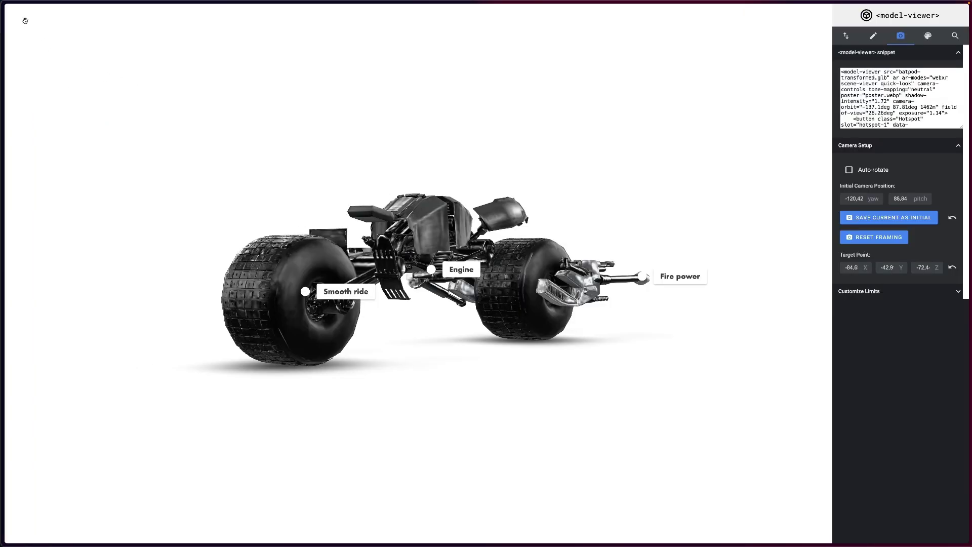
pyautogui.click(36, 11)
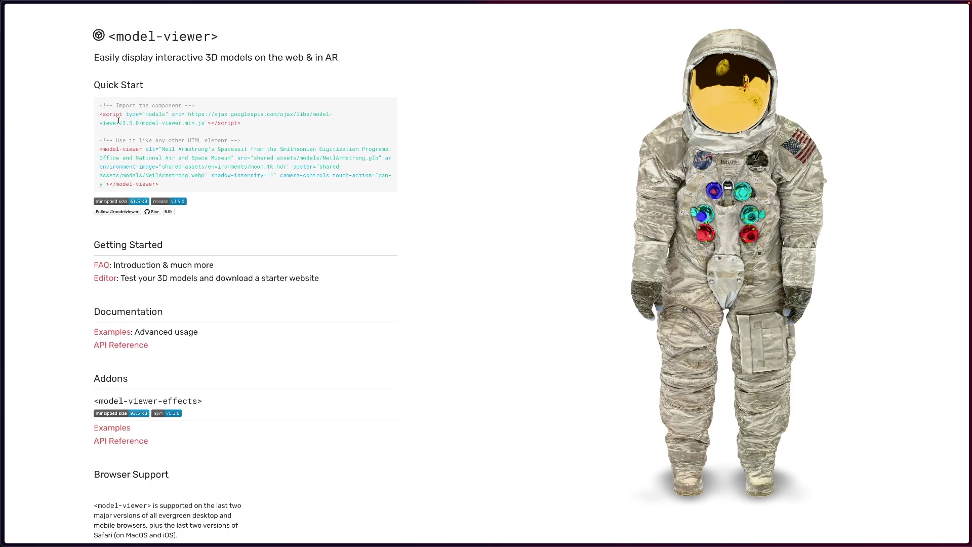
pyautogui.moveTo(258, 123); pyautogui.dragTo(224, 185)
pyautogui.click(217, 185)
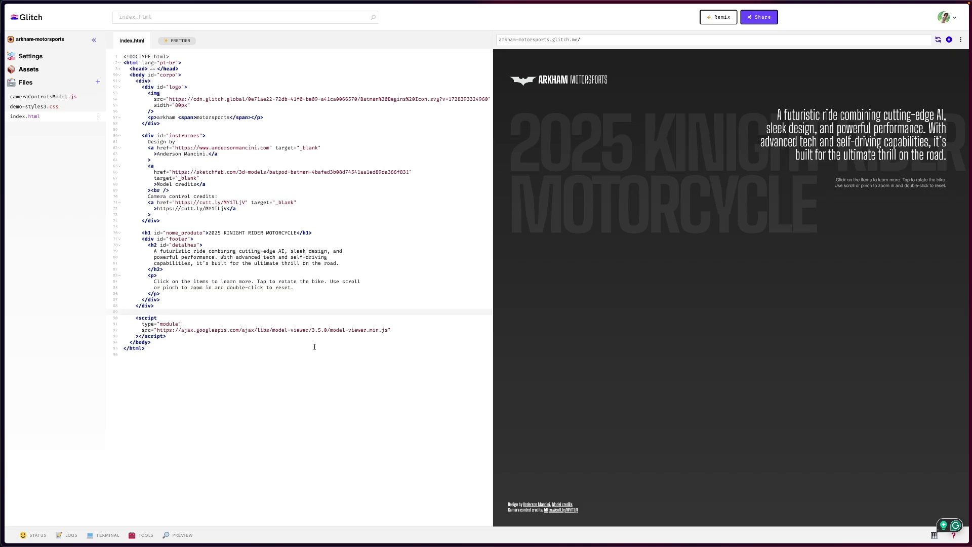
# In the model-viewer Editor, select the entire Batpod model-viewer snippet for copying.
pyautogui.moveTo(2, 195)
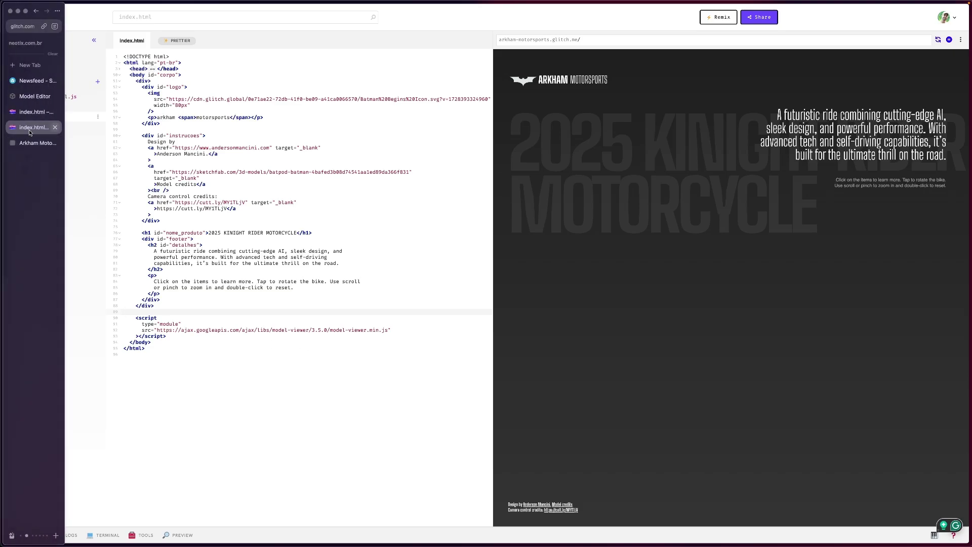
pyautogui.click(36, 96)
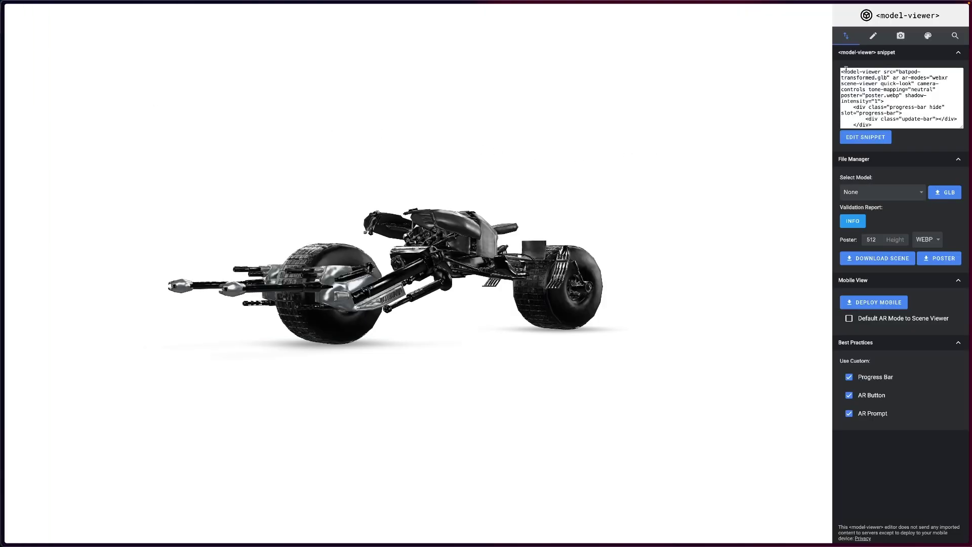
pyautogui.moveTo(846, 69); pyautogui.dragTo(907, 134)
pyautogui.click(904, 119)
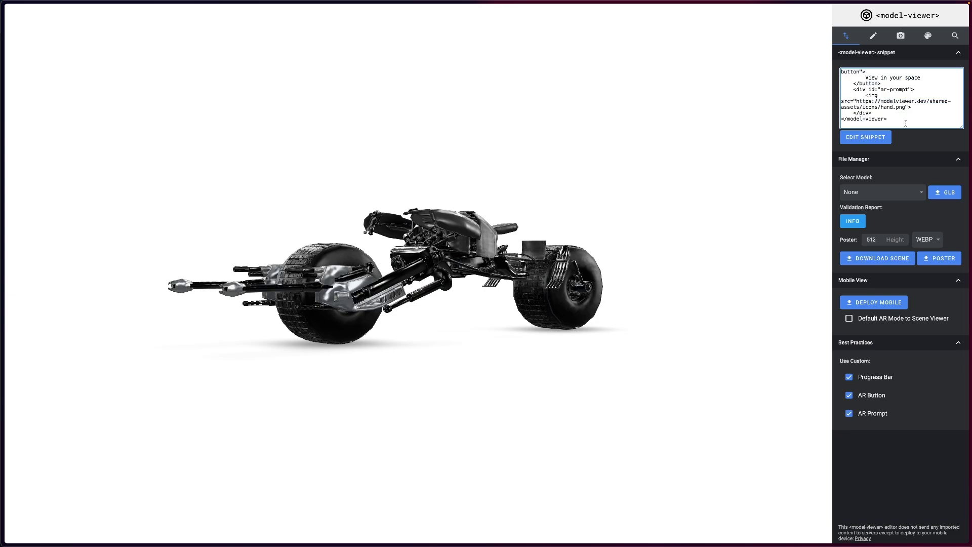
pyautogui.scroll(5, 901, 119)
pyautogui.scroll(-5, 899, 119)
pyautogui.moveTo(898, 120); pyautogui.dragTo(841, 101)
pyautogui.scroll(5, 860, 96)
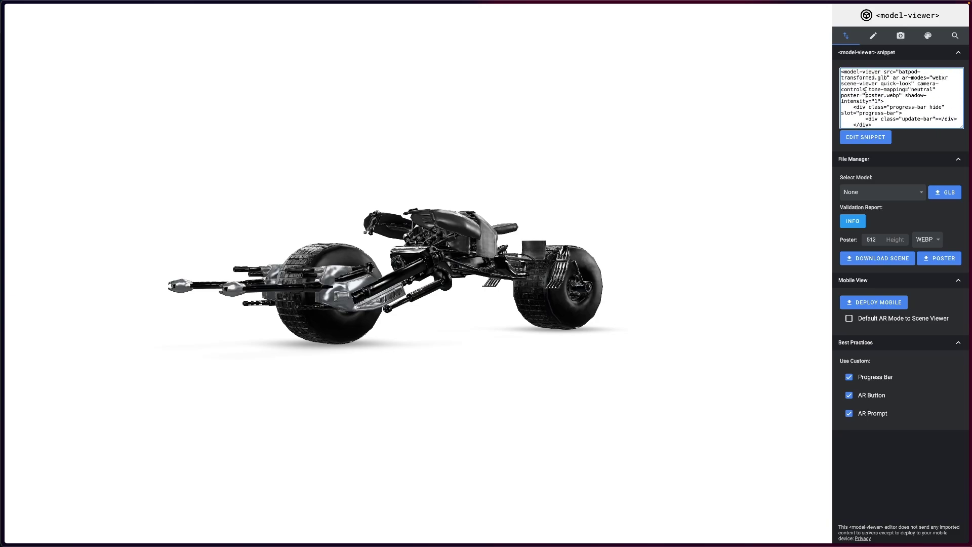
pyautogui.moveTo(842, 72); pyautogui.dragTo(892, 117)
pyautogui.click(892, 114)
pyautogui.scroll(-5, 892, 115)
pyautogui.hotkey('ctrl', 'a')
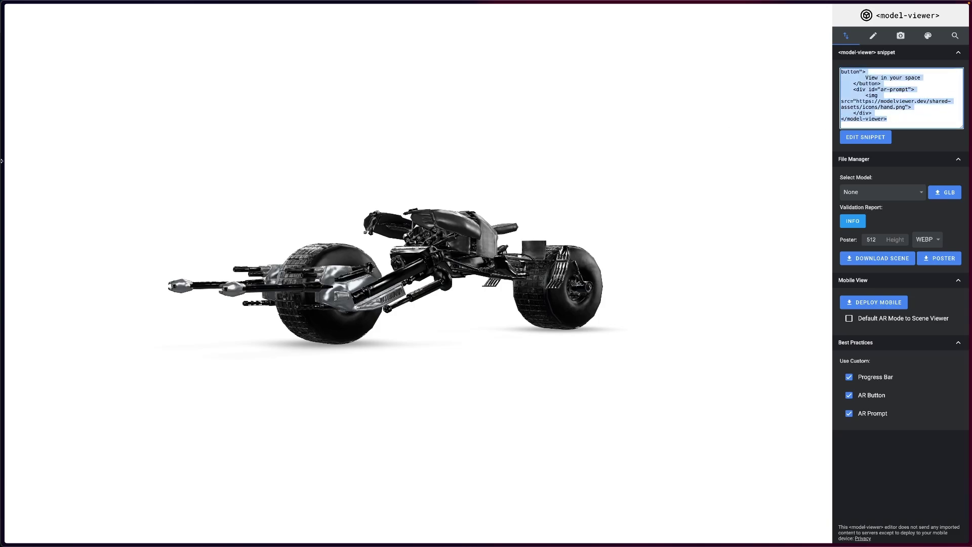
# Paste the model-viewer snippet into the body's first div, then view the project's uploaded assets.
pyautogui.moveTo(2, 159)
pyautogui.click(29, 126)
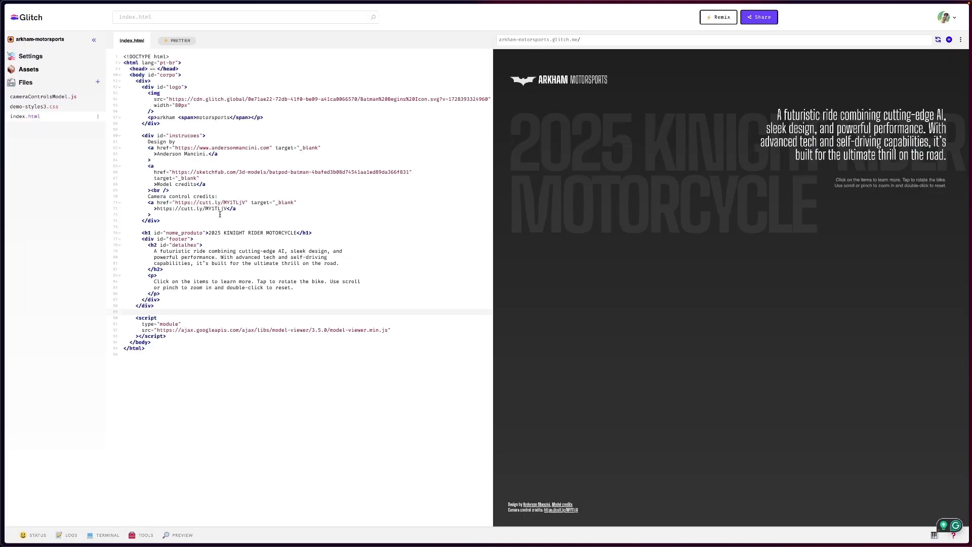
pyautogui.click(190, 81)
pyautogui.hotkey('ctrl', 'v')
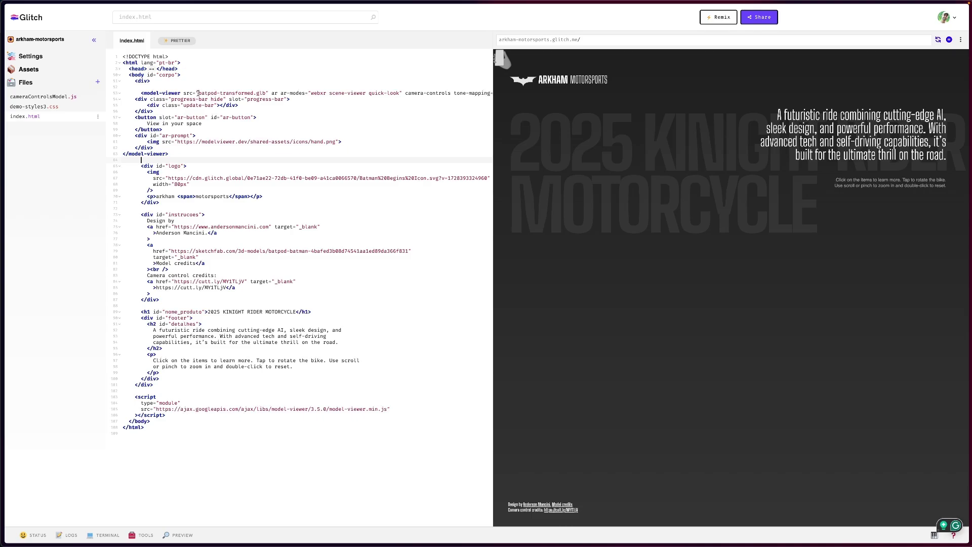
pyautogui.moveTo(198, 94); pyautogui.dragTo(262, 93)
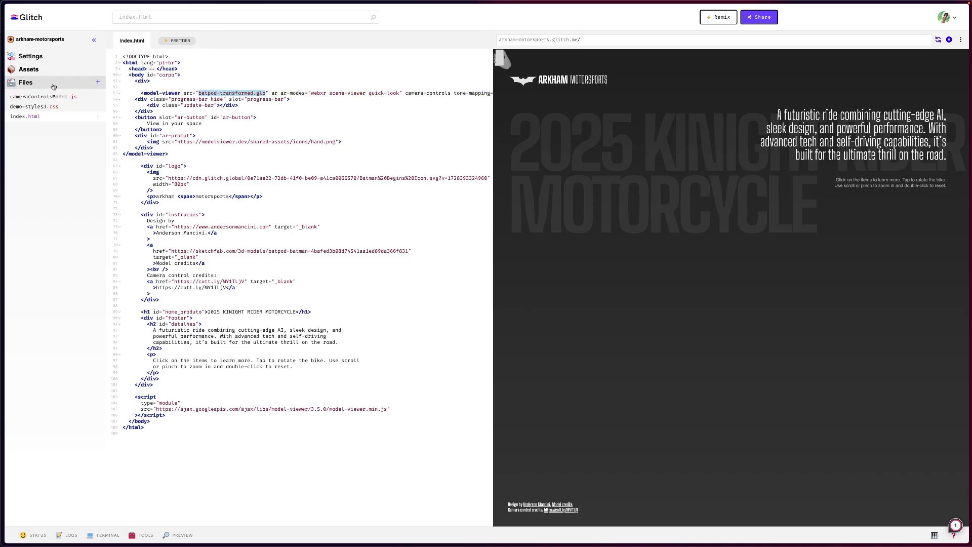
pyautogui.click(29, 70)
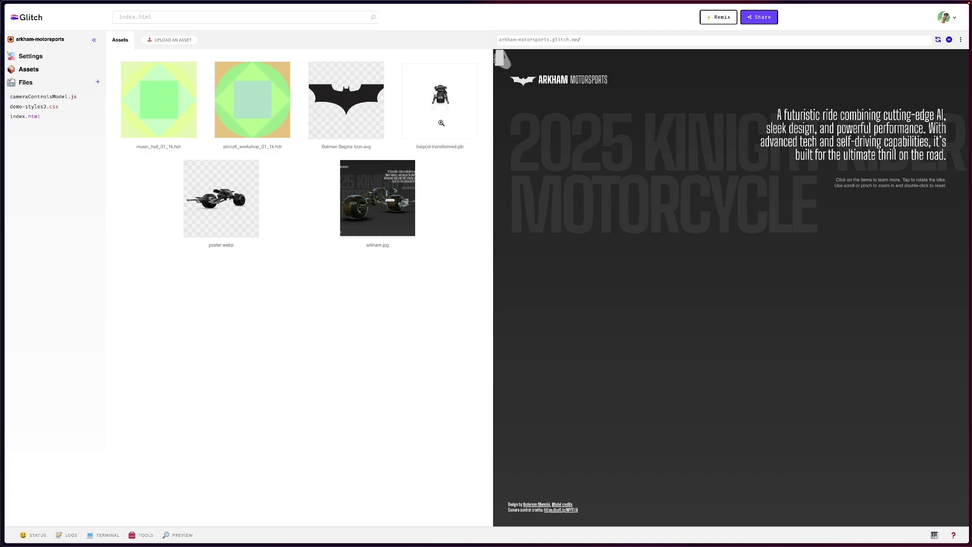
# Replace the src file name with the copied hosted URL of batpod-transformed.glb.
pyautogui.click(438, 118)
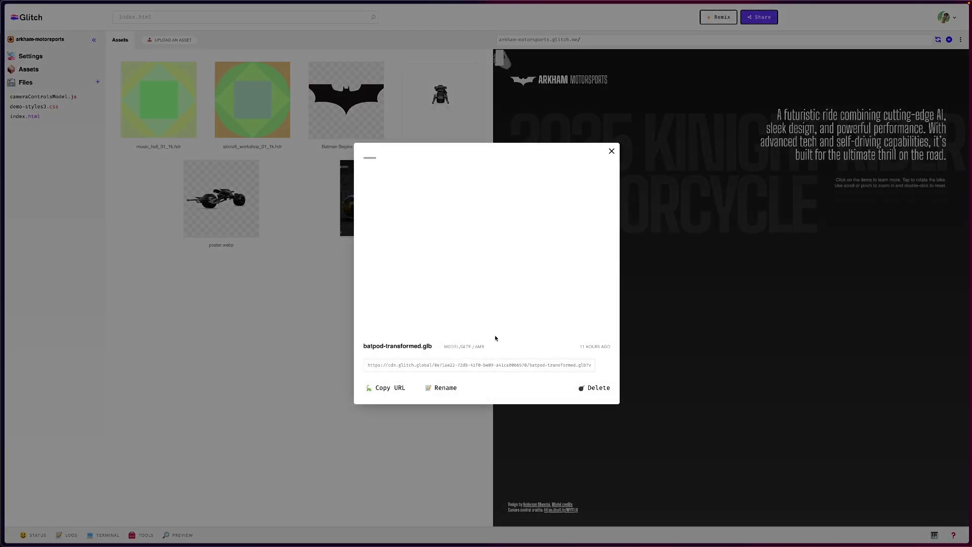
pyautogui.click(389, 390)
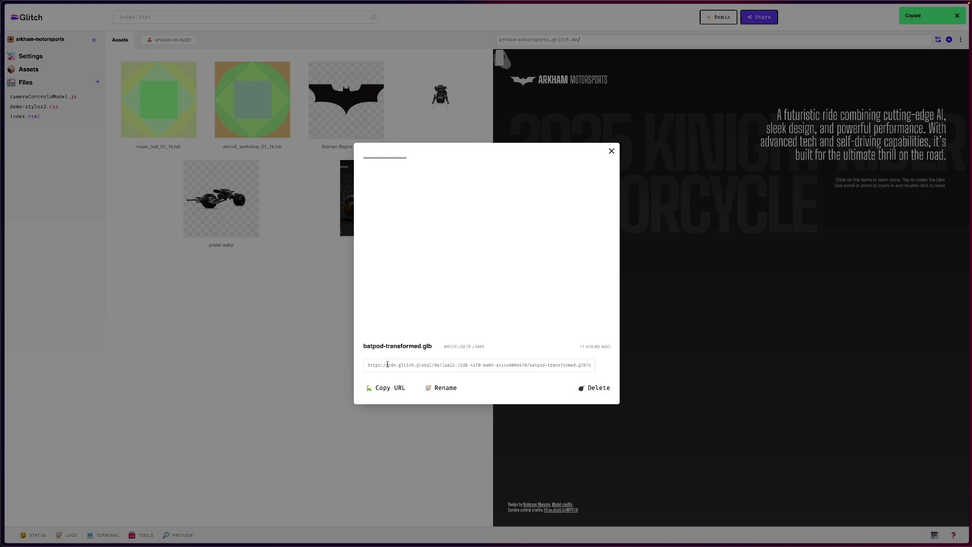
pyautogui.click(641, 272)
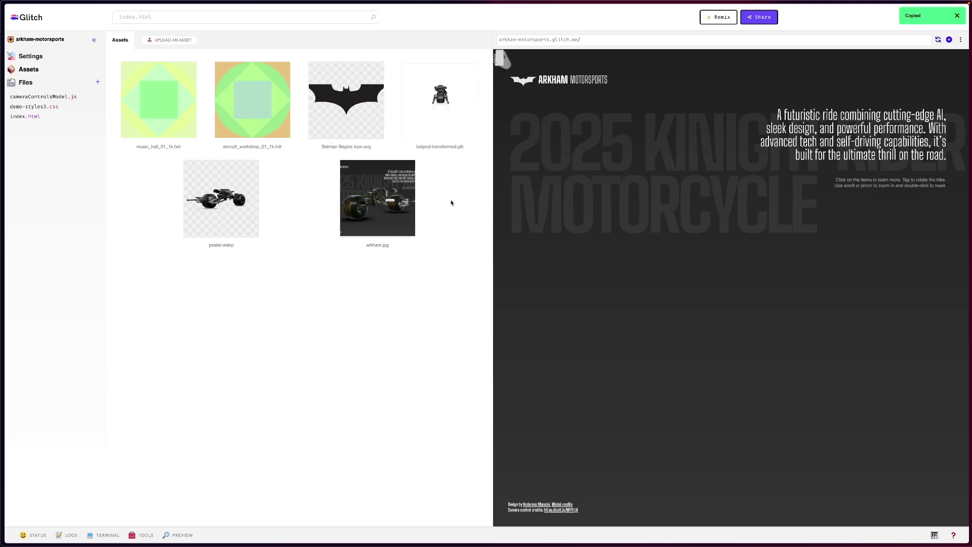
pyautogui.click(34, 117)
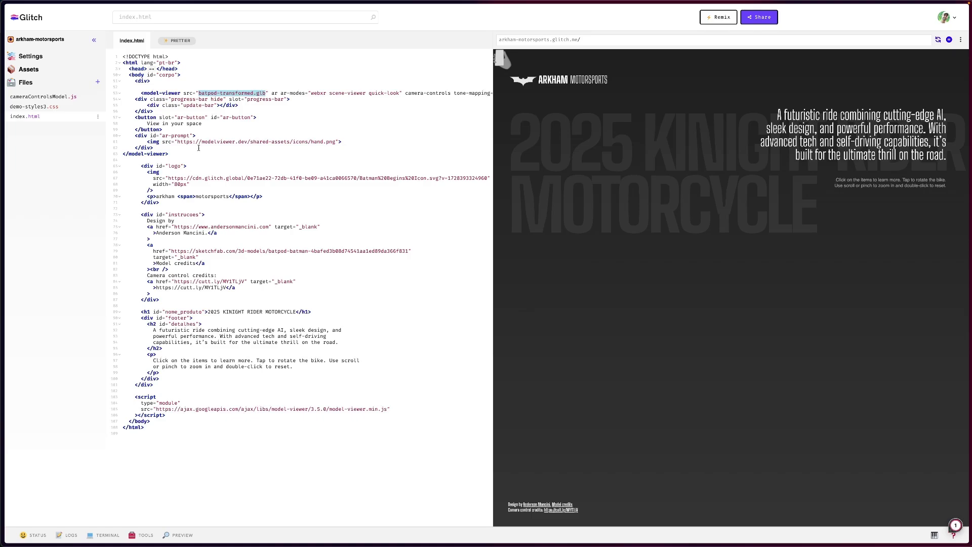
pyautogui.moveTo(198, 93); pyautogui.dragTo(265, 92)
pyautogui.hotkey('ctrl', 'v')
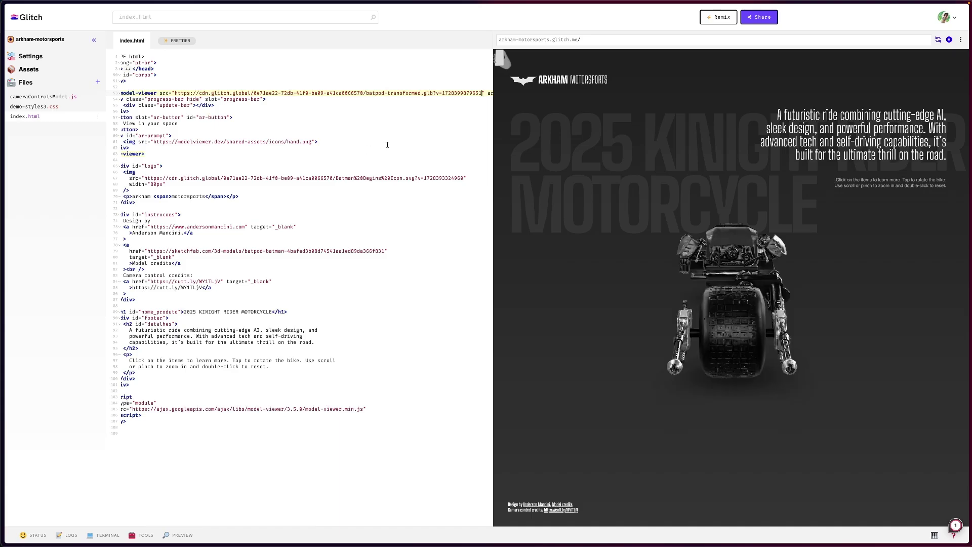
# Turn the Batpod to several angles in the preview to confirm it loaded.
pyautogui.click(764, 277)
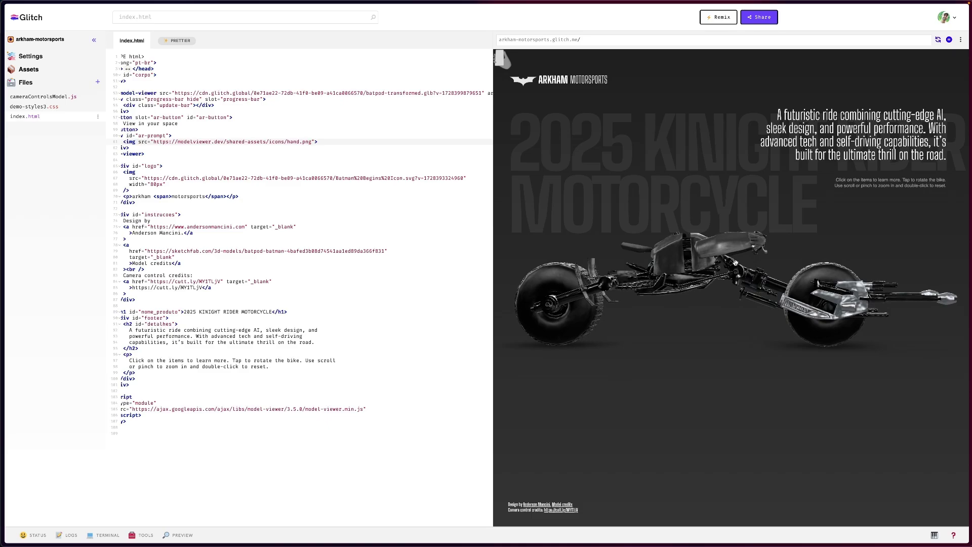
pyautogui.click(696, 259)
pyautogui.click(742, 276)
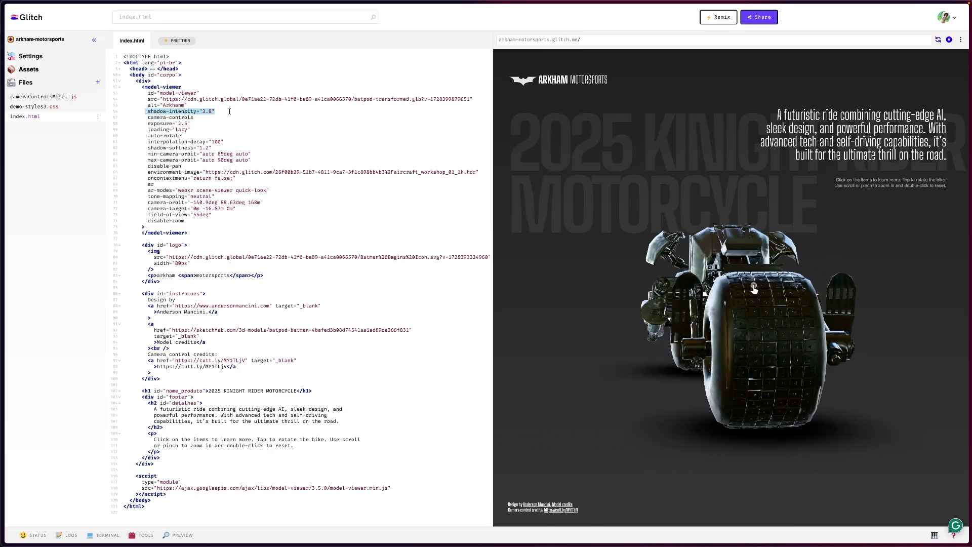
# Highlight shadow-intensity 3.8 and exposure 2.5, then orbit the Batpod to view it from behind.
pyautogui.moveTo(215, 112); pyautogui.dragTo(196, 123)
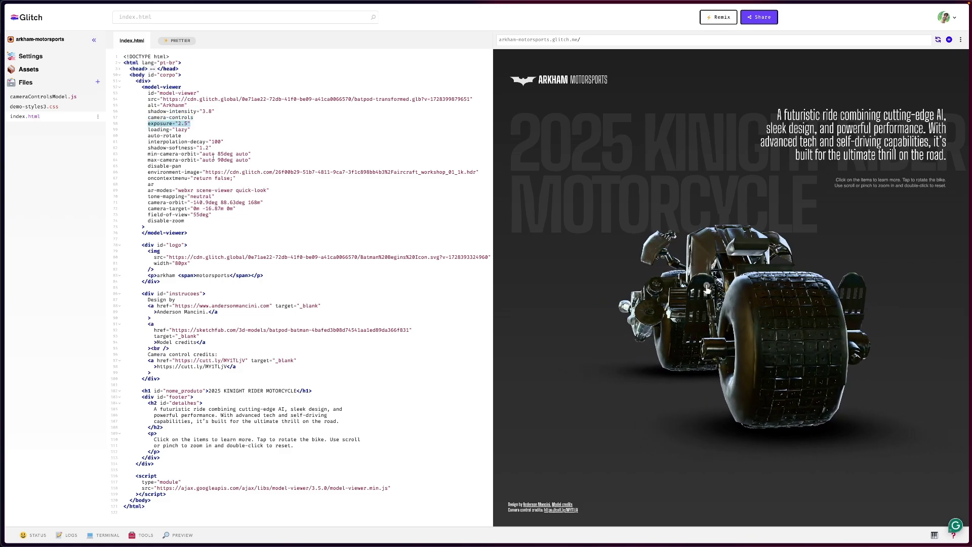
pyautogui.moveTo(727, 288); pyautogui.dragTo(830, 291)
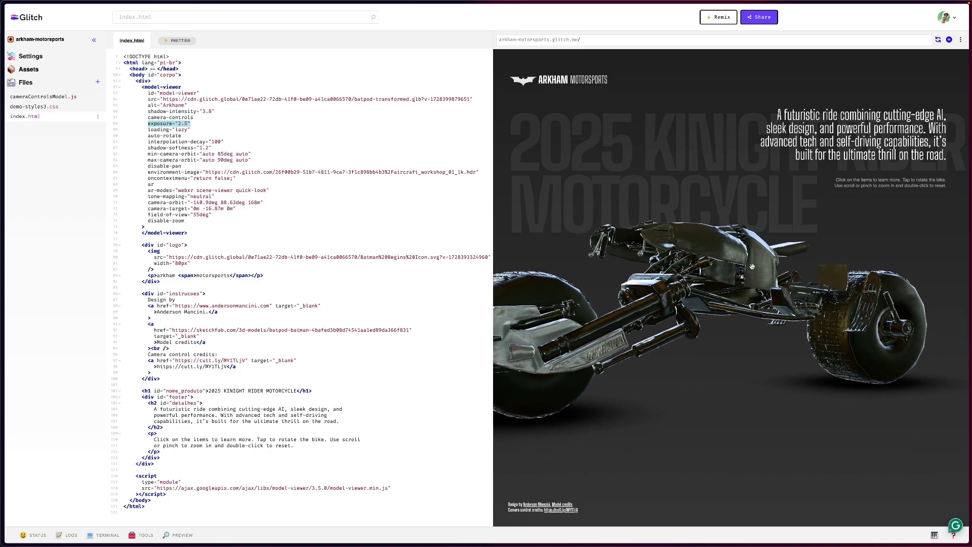
pyautogui.moveTo(755, 266); pyautogui.dragTo(688, 261)
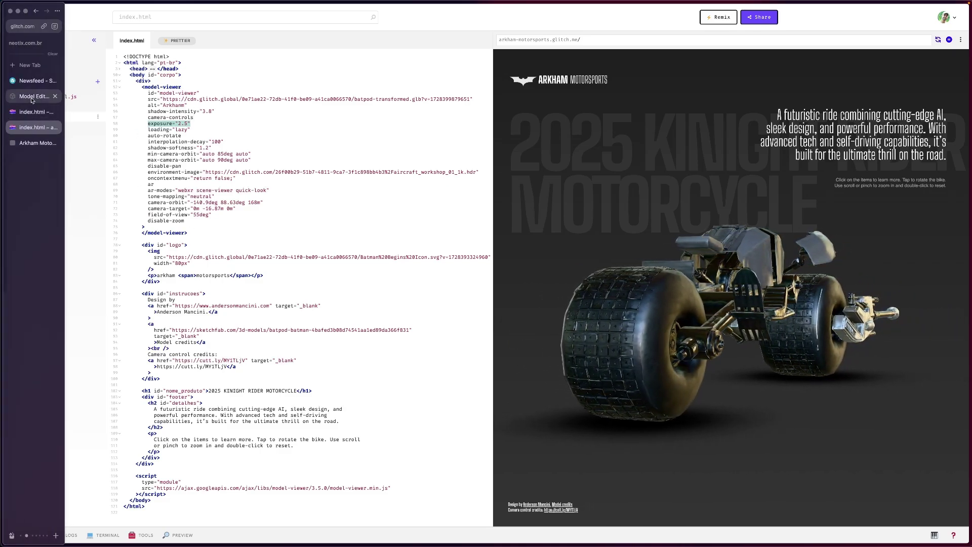
pyautogui.click(32, 99)
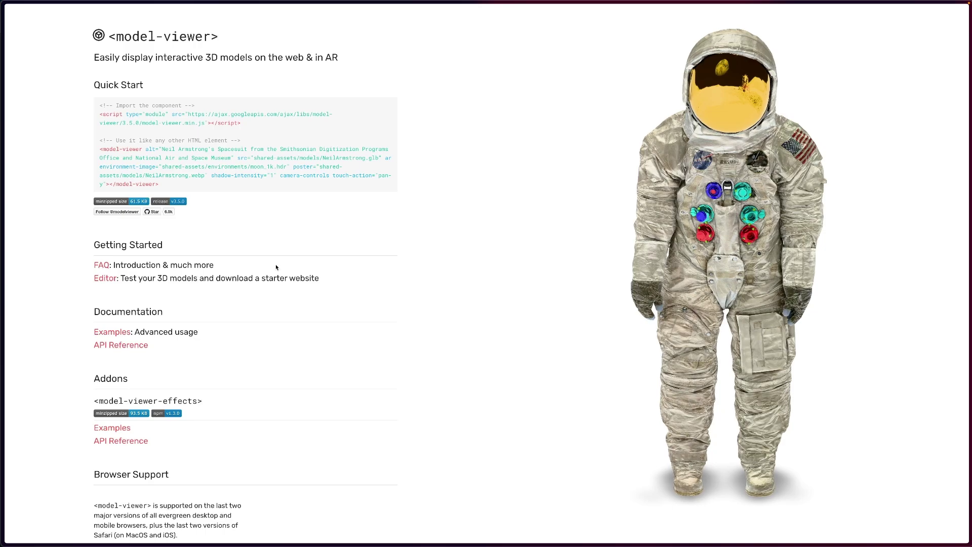
pyautogui.click(120, 346)
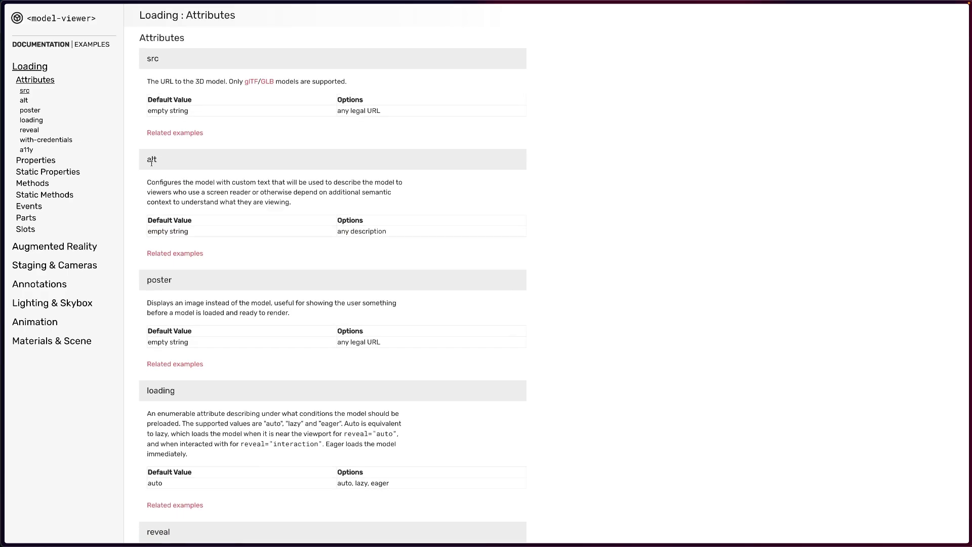
pyautogui.scroll(-20, 242, 217)
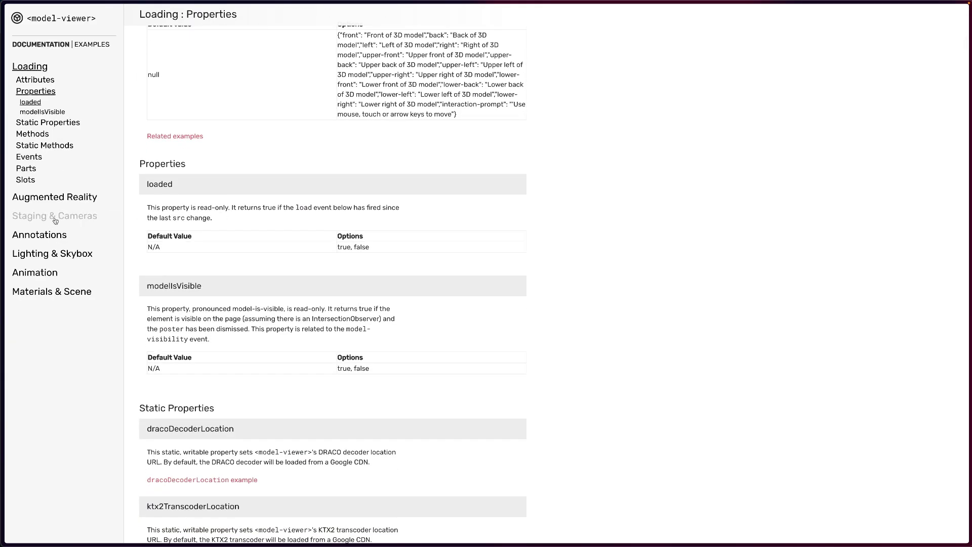
pyautogui.click(57, 216)
pyautogui.click(38, 207)
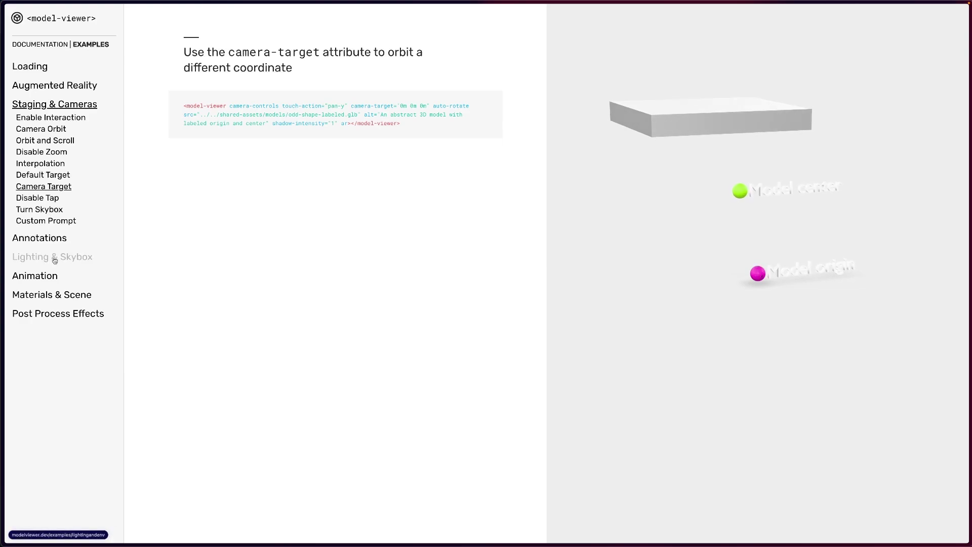
pyautogui.click(70, 258)
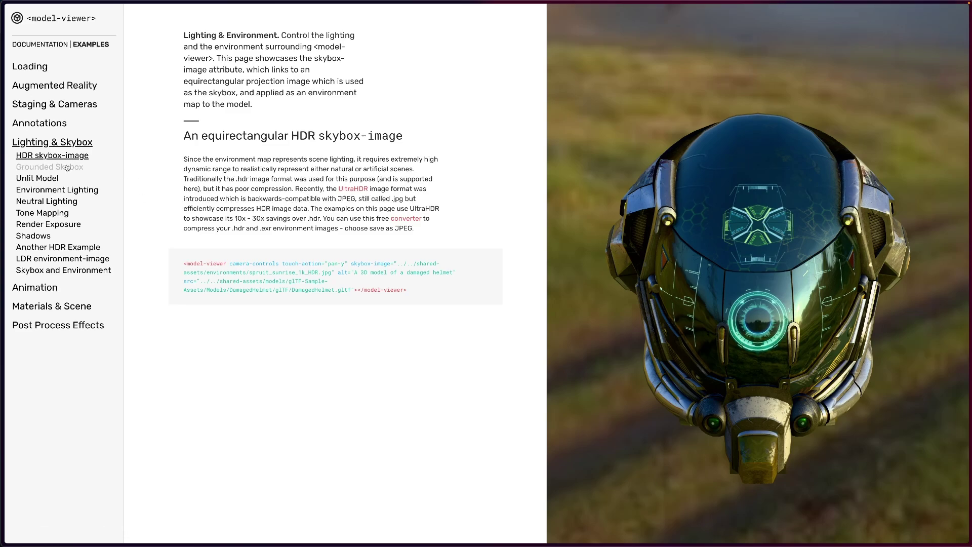
pyautogui.click(67, 168)
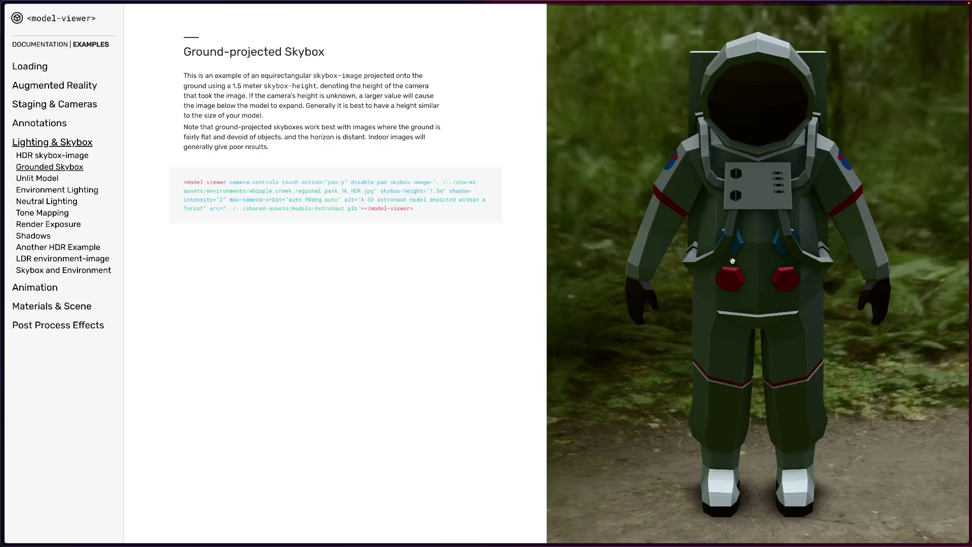
pyautogui.moveTo(732, 260); pyautogui.dragTo(716, 242)
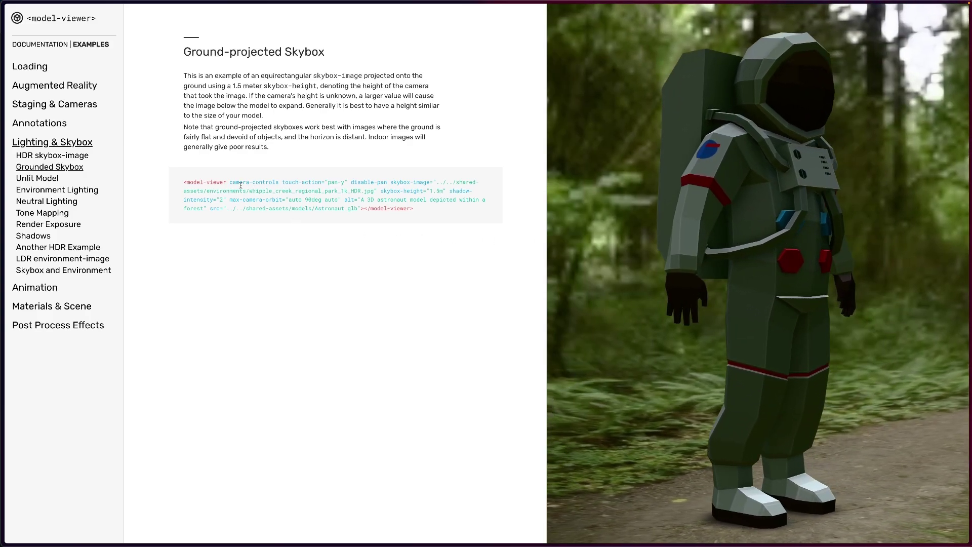
pyautogui.moveTo(323, 180); pyautogui.dragTo(455, 183)
pyautogui.moveTo(454, 182); pyautogui.dragTo(475, 182)
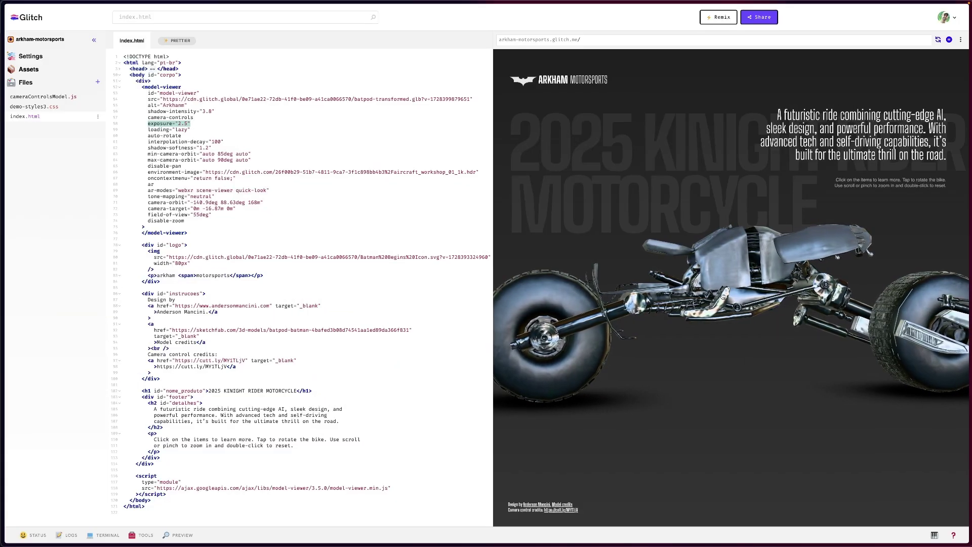
pyautogui.moveTo(723, 297); pyautogui.dragTo(778, 344)
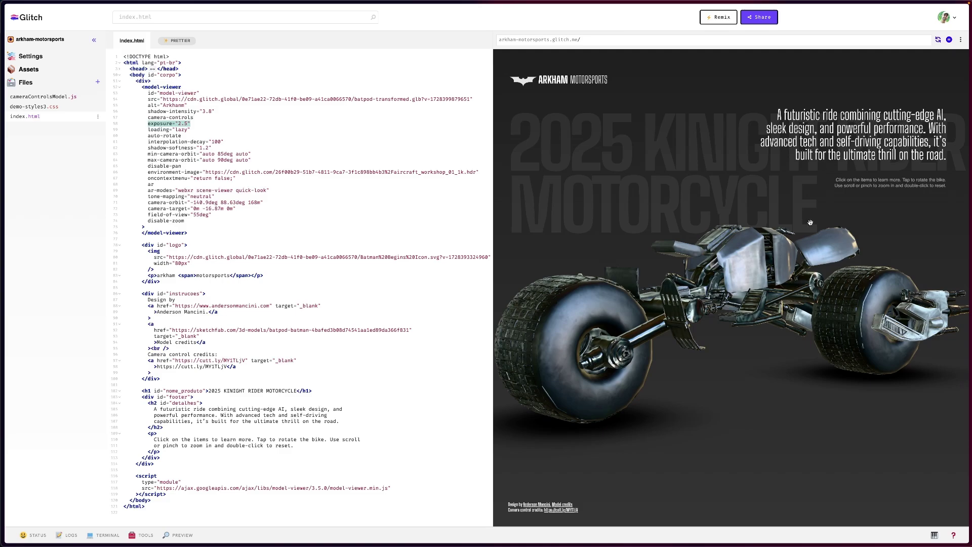
# Add a blank line after the model-viewer opening tag, ready for the hotspot buttons.
pyautogui.moveTo(818, 225); pyautogui.dragTo(729, 267)
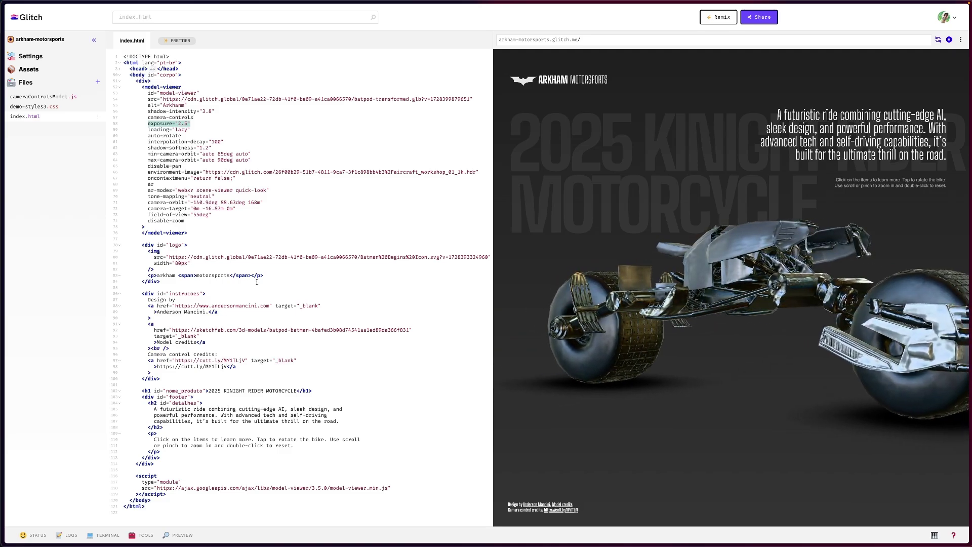
pyautogui.click(160, 226)
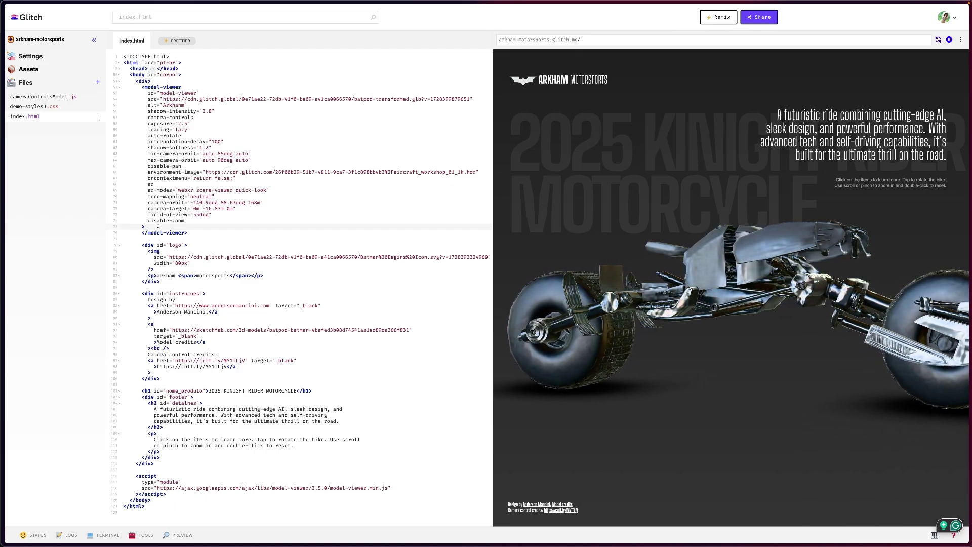
pyautogui.press('Return')
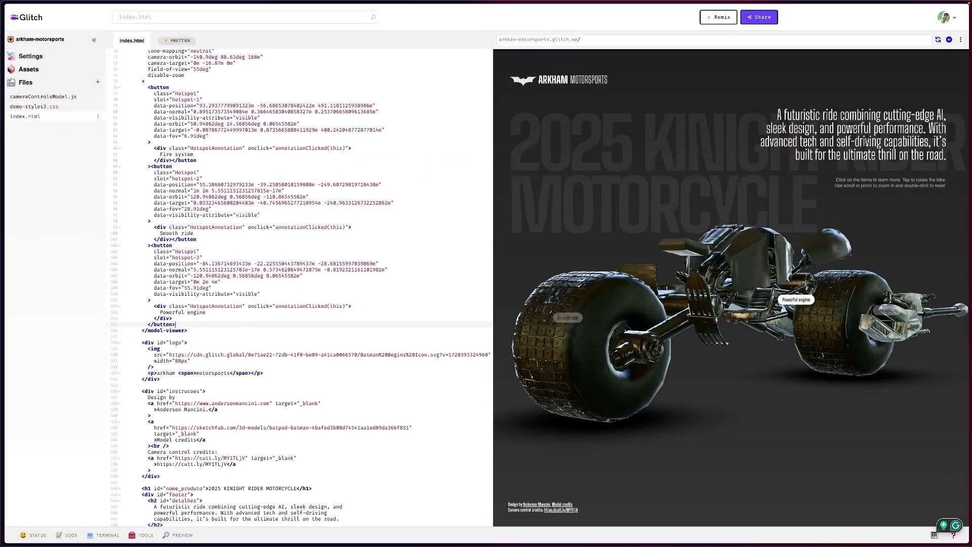
pyautogui.scroll(5, 304, 253)
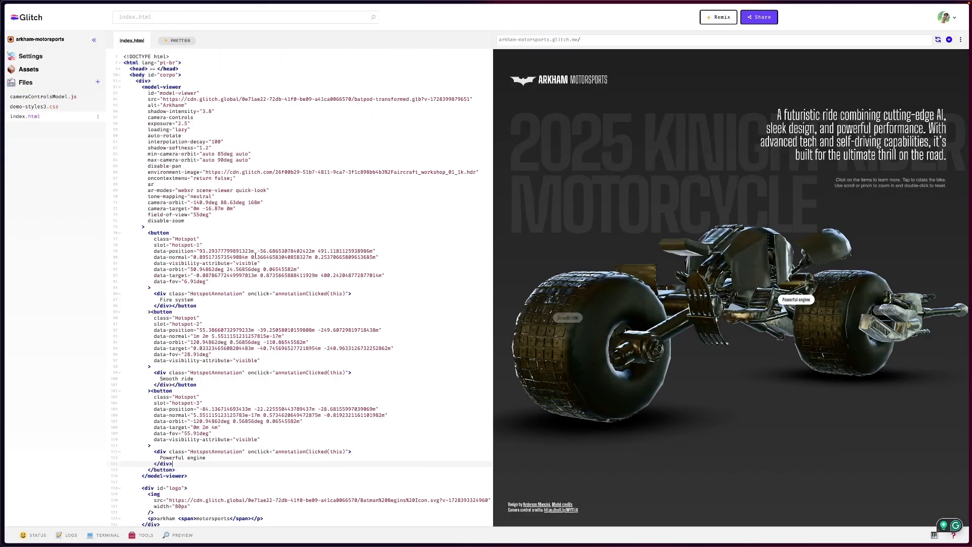
pyautogui.moveTo(141, 86); pyautogui.dragTo(269, 476)
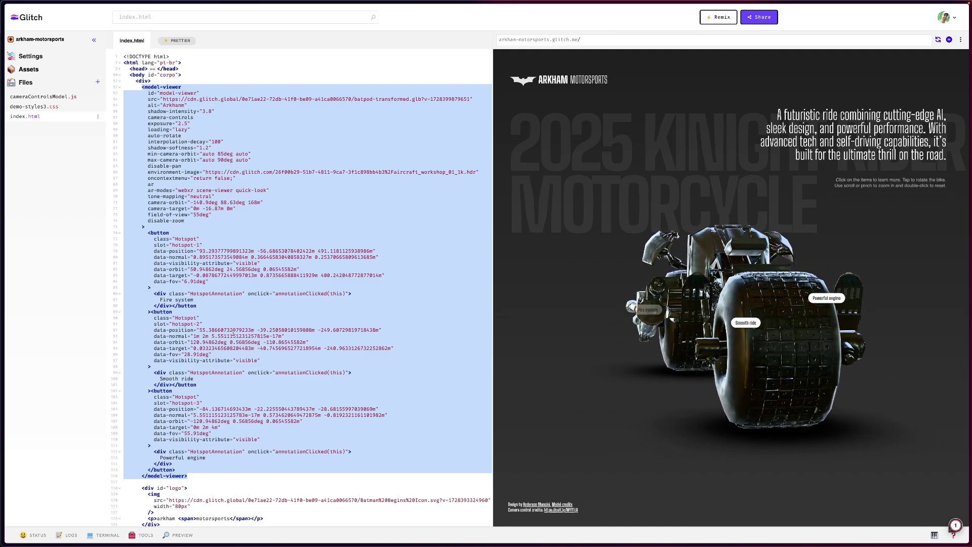
pyautogui.click(214, 282)
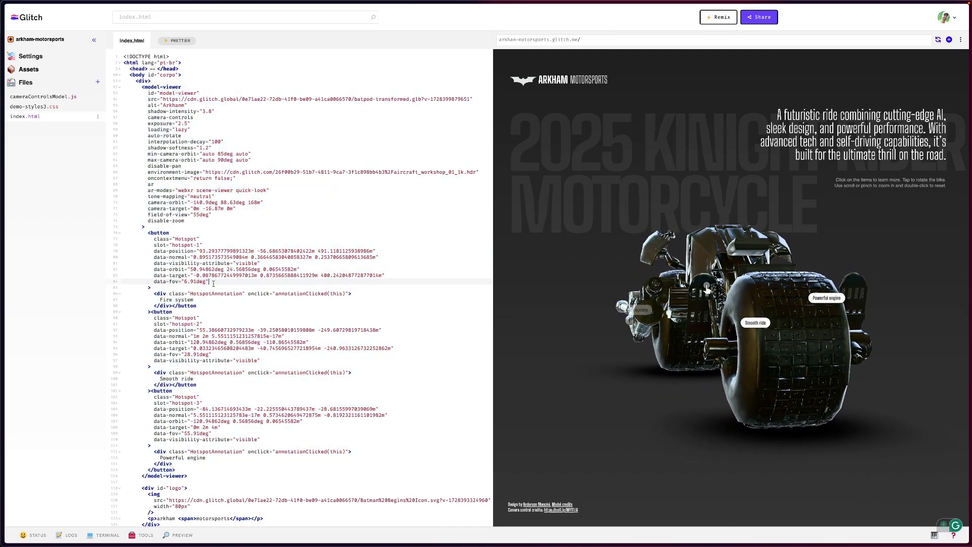
pyautogui.moveTo(154, 269); pyautogui.dragTo(384, 276)
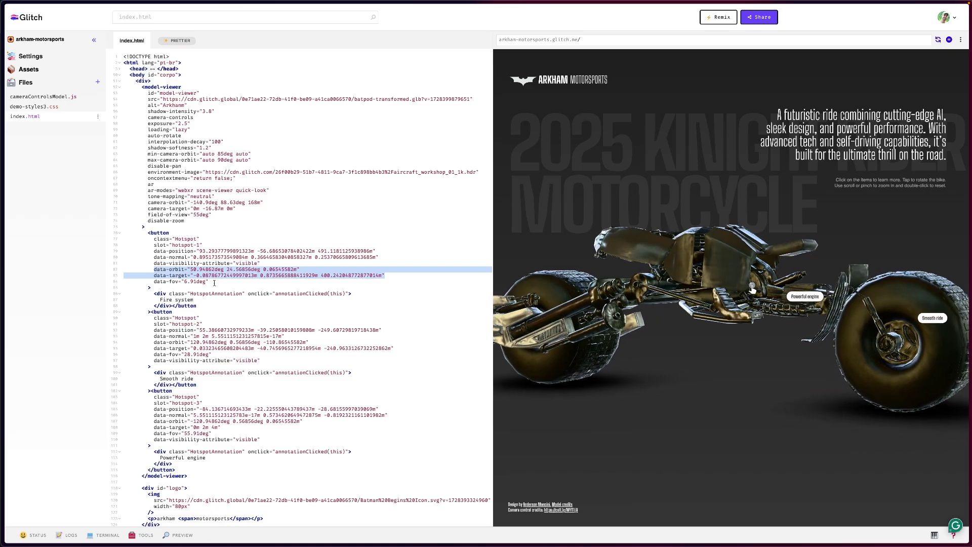
pyautogui.moveTo(152, 294); pyautogui.dragTo(197, 305)
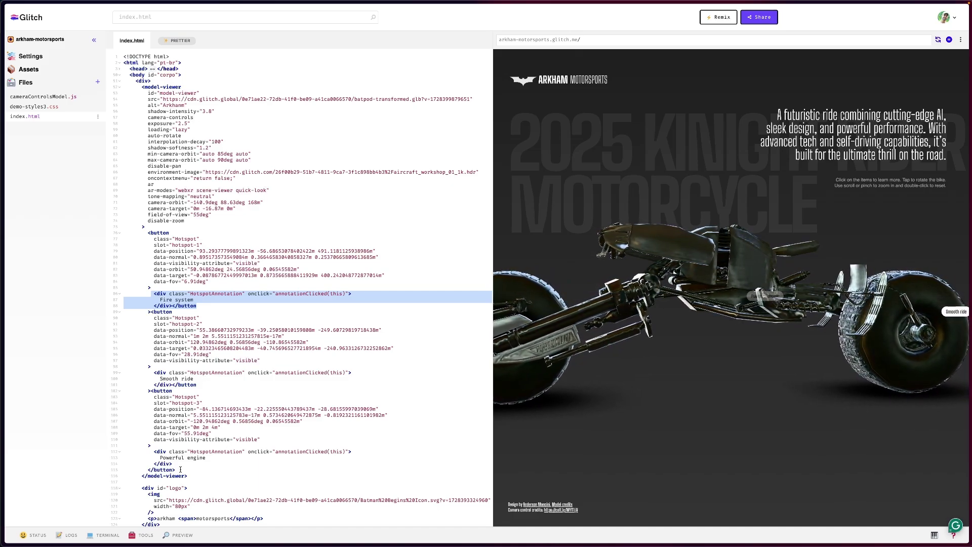
pyautogui.moveTo(178, 469); pyautogui.dragTo(138, 234)
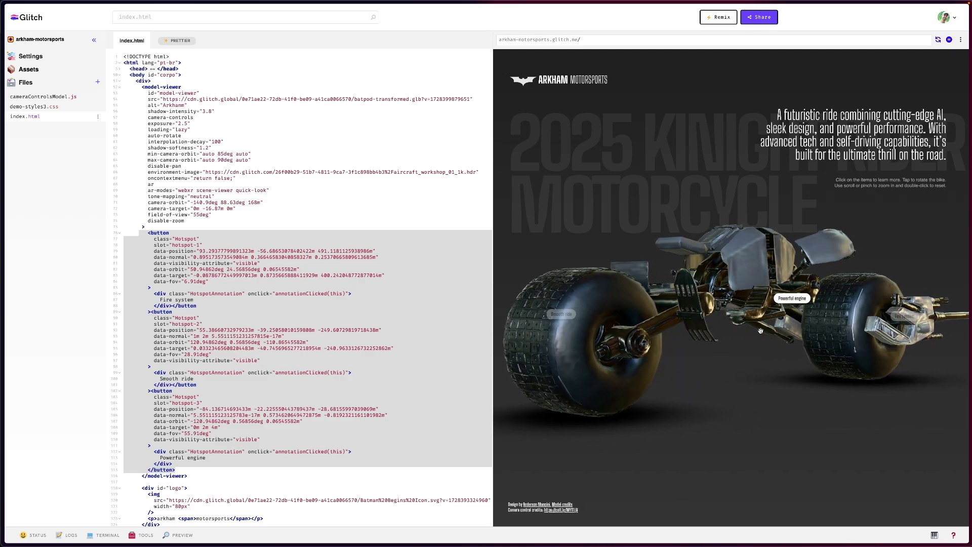
pyautogui.click(280, 373)
pyautogui.moveTo(275, 373); pyautogui.dragTo(345, 375)
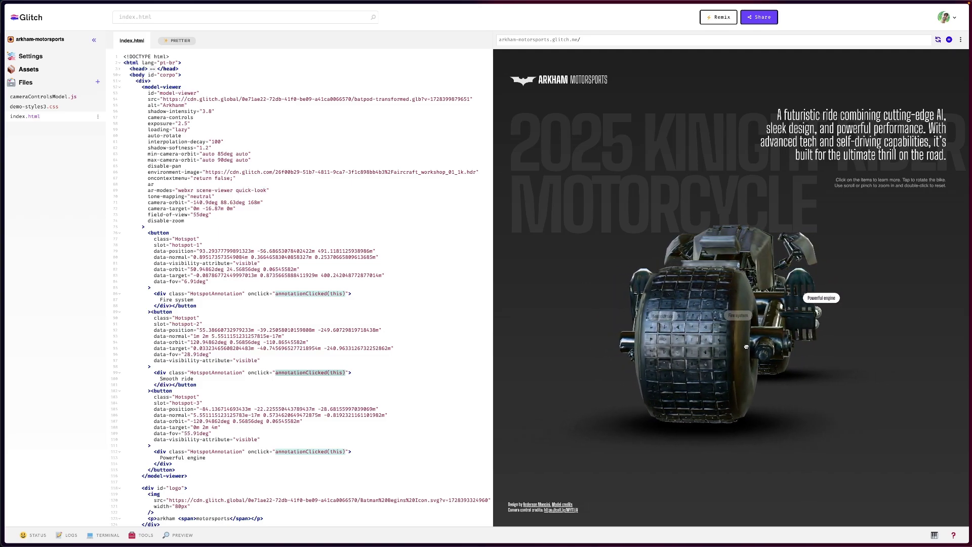
pyautogui.moveTo(746, 347); pyautogui.dragTo(711, 338)
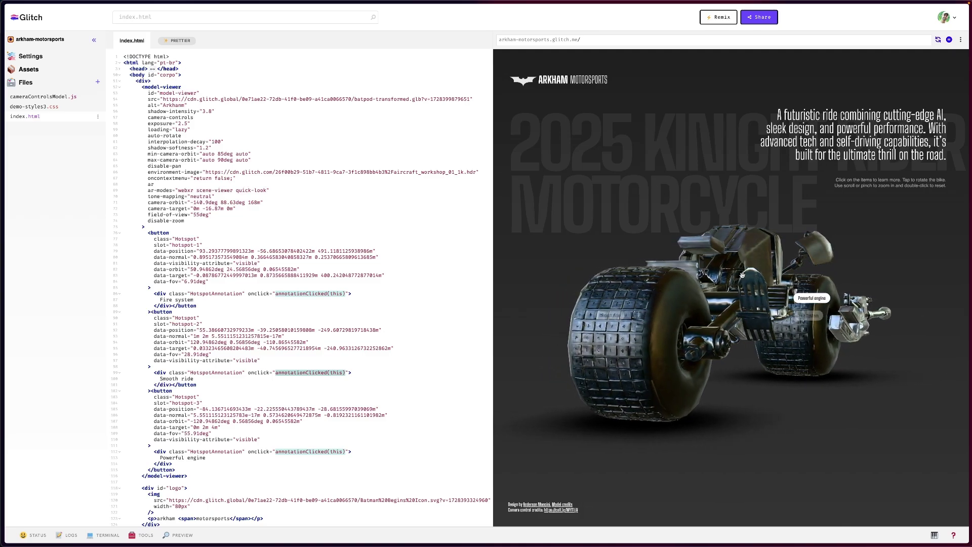
pyautogui.doubleClick(711, 269)
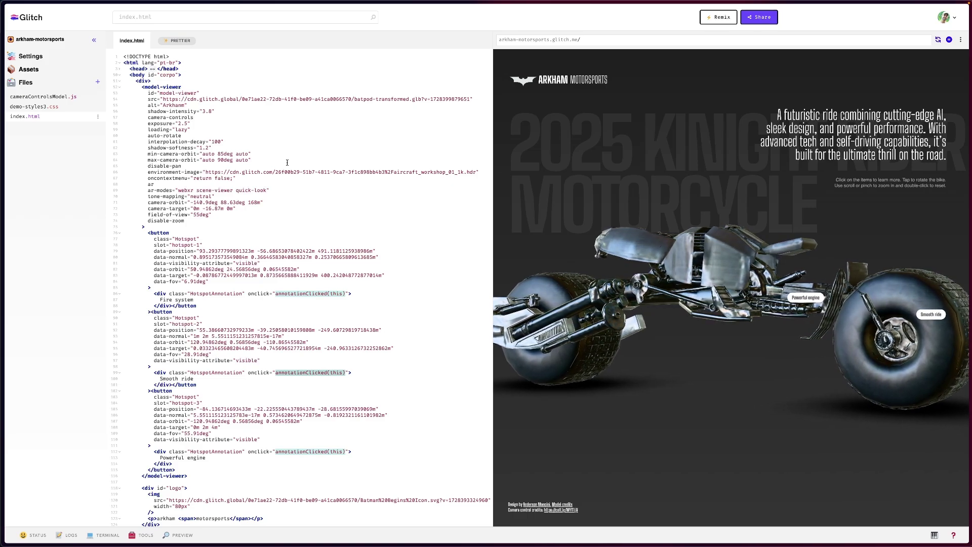
# Paste the three.js import map into the head, after the stylesheet link.
pyautogui.click(152, 68)
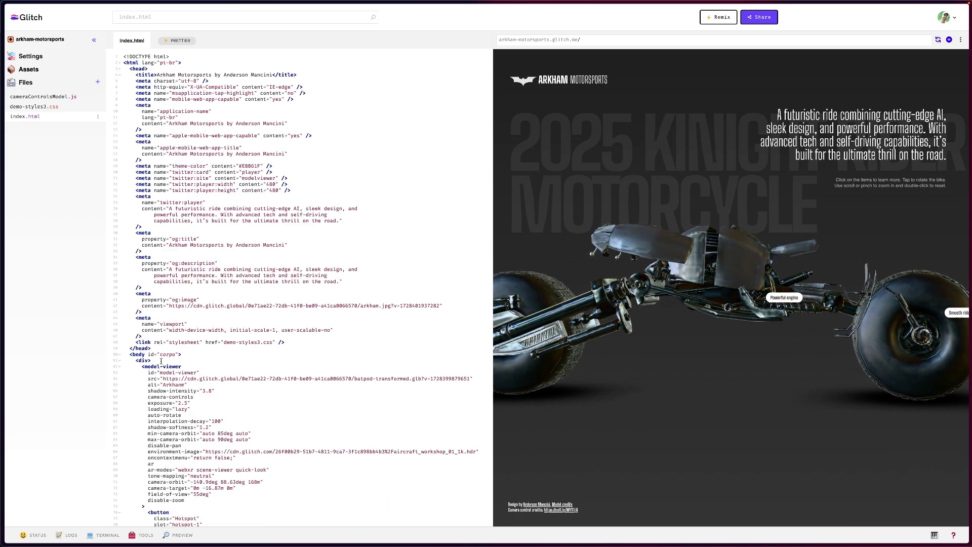
pyautogui.click(315, 342)
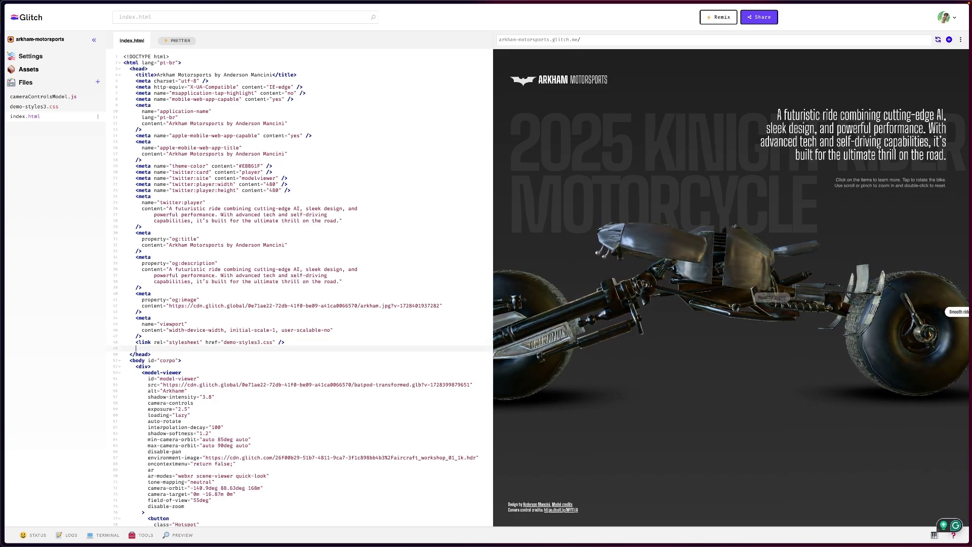
pyautogui.press('Return')
pyautogui.write('<script type="importmap">   {     "imports": {       "three": "https://cdn.jsdelivr.net/npm/three@^0.169.0/build/three.module.min.js"     }   } </script>')
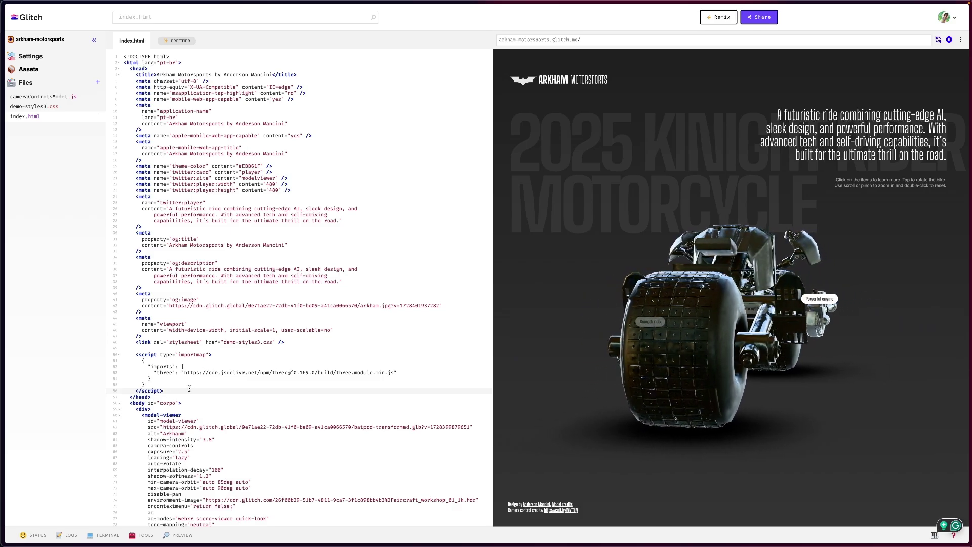
# Add the model-viewer-effects module script after the model-viewer script at the end of body.
pyautogui.scroll(-1, 188, 387)
pyautogui.scroll(-7, 188, 388)
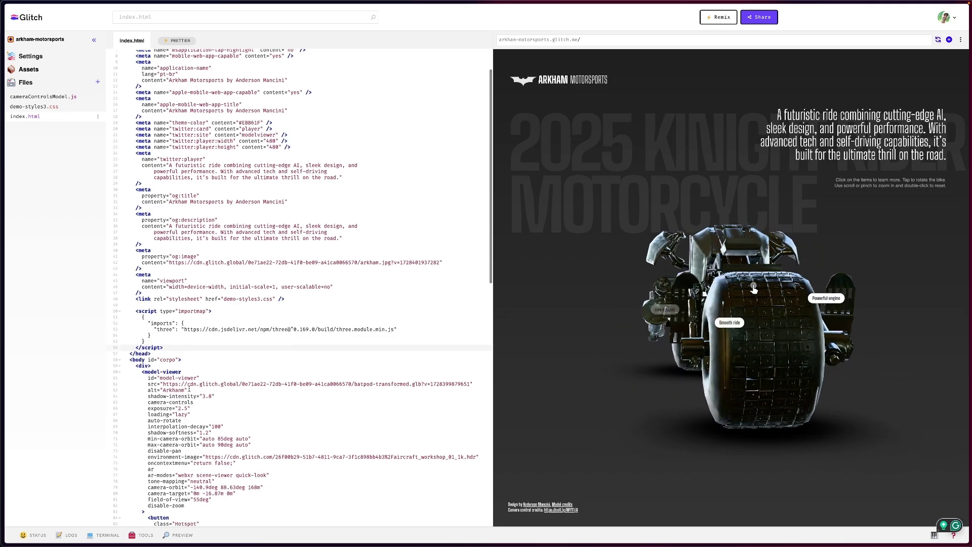
pyautogui.scroll(-4, 189, 387)
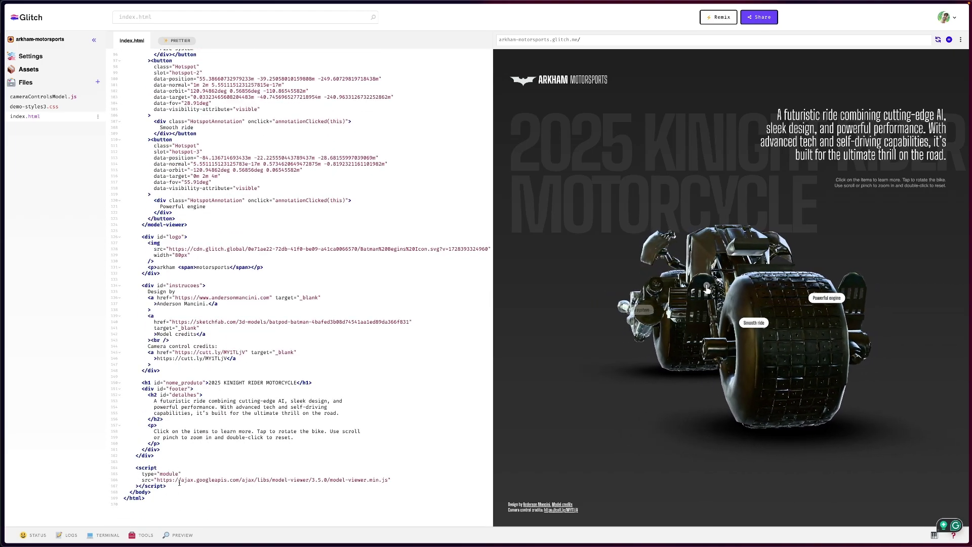
pyautogui.write('<script type="module" src="https://cdn.jsdelivr.net/npm/@google/model-viewer-effects/dist/model-viewer-effects.min.js" ></script>')
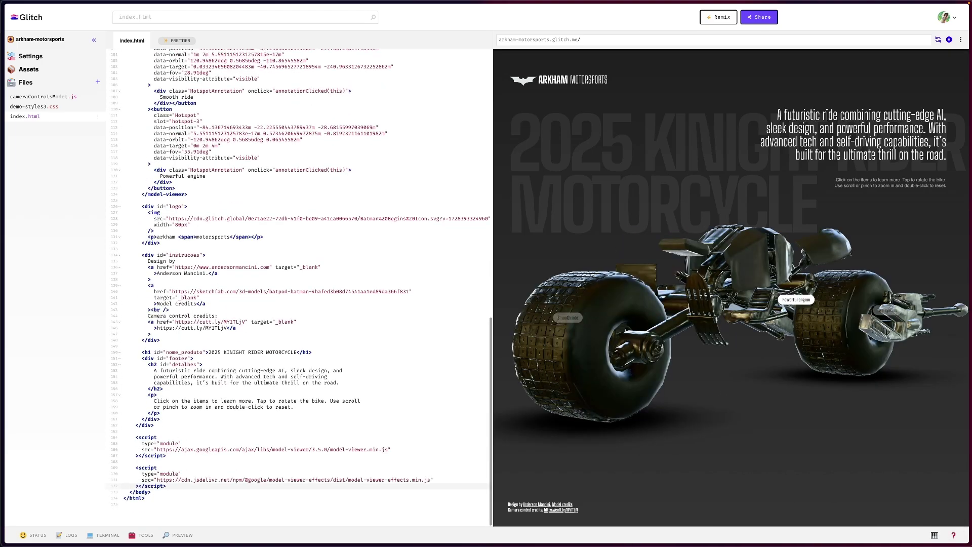
pyautogui.press('Return')
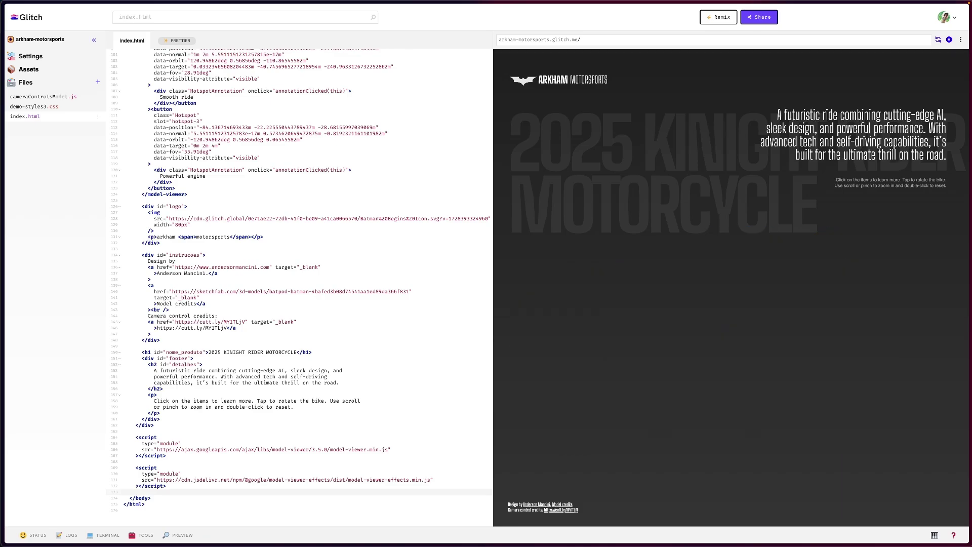
pyautogui.moveTo(178, 489); pyautogui.dragTo(107, 468)
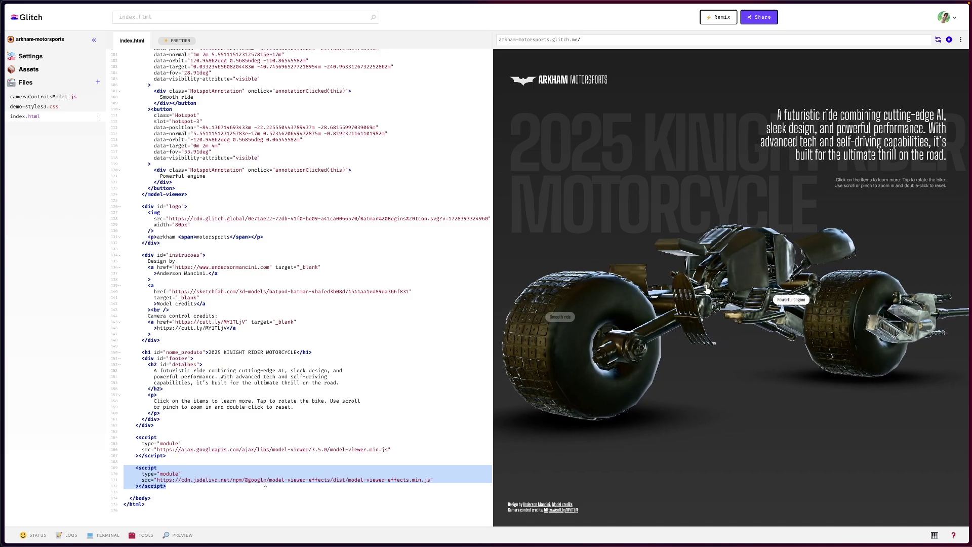
pyautogui.click(301, 481)
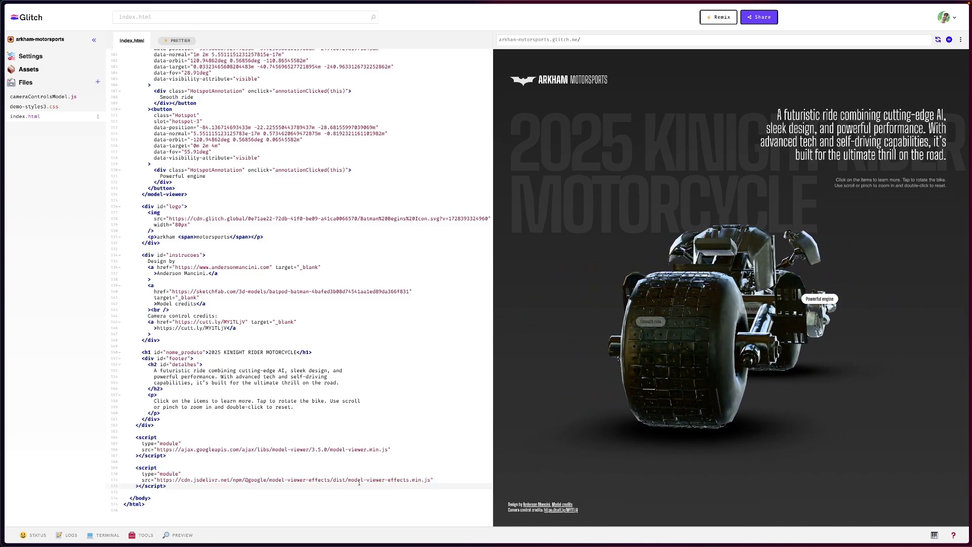
# Paste the effect-composer block with ssao, color-grade and bloom effects before the closing model-viewer tag.
pyautogui.scroll(15, 288, 405)
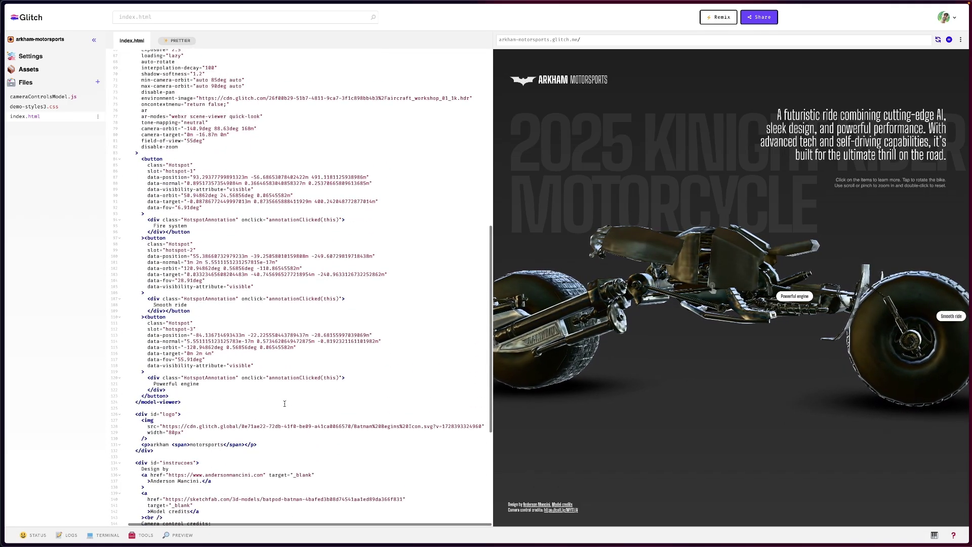
pyautogui.click(181, 395)
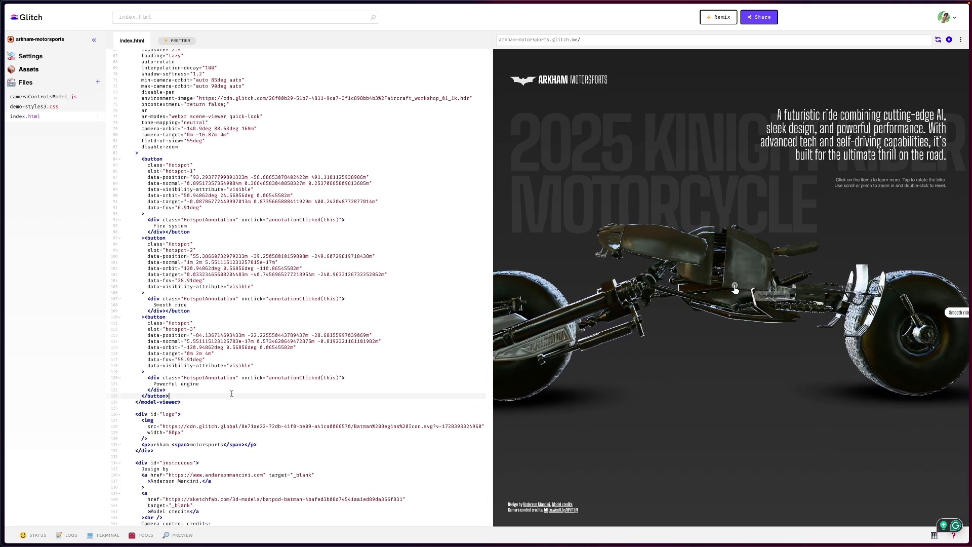
pyautogui.press('Return')
pyautogui.press('Return')
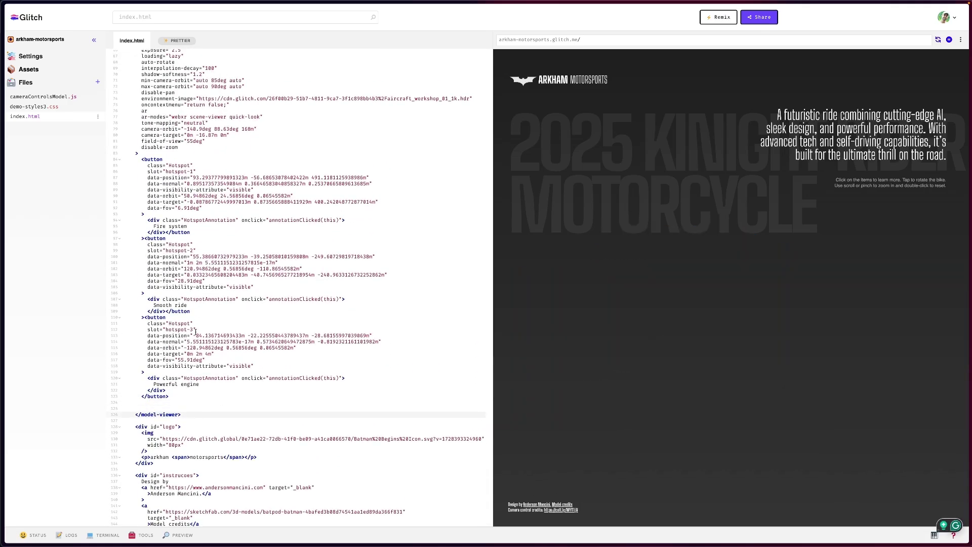
pyautogui.scroll(3, 152, 228)
pyautogui.moveTo(135, 155); pyautogui.dragTo(226, 416)
pyautogui.scroll(-3, 226, 416)
pyautogui.moveTo(200, 447); pyautogui.dragTo(184, 415)
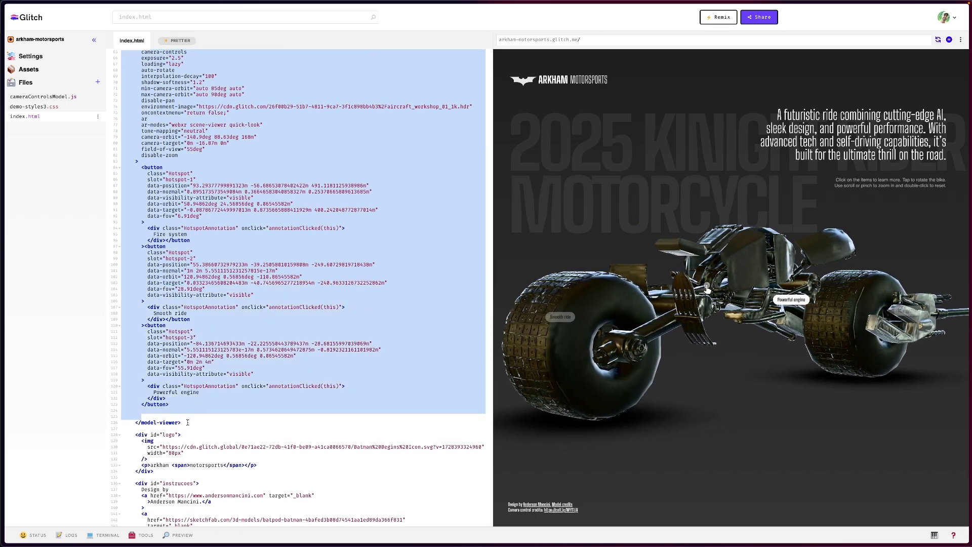
pyautogui.click(184, 415)
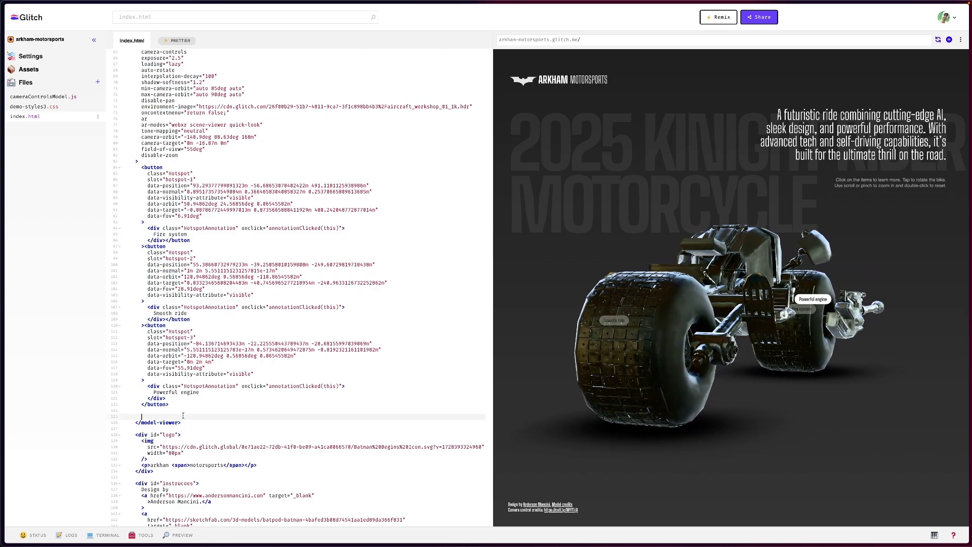
pyautogui.write('<effect-composer>   <ssao-effect     min-distance="0.5"     max-distance="2"     opacity="1"     strength="300"   ></ssao-effect>   <color-grade-effect     contrast="0"     saturation="0.1"     opacity="1"   ></color-grade-effect>   <bloom-effect     strength="1"     opacity="1"     threshold="0.01"   ></bloom-effect> </effect-composer>')
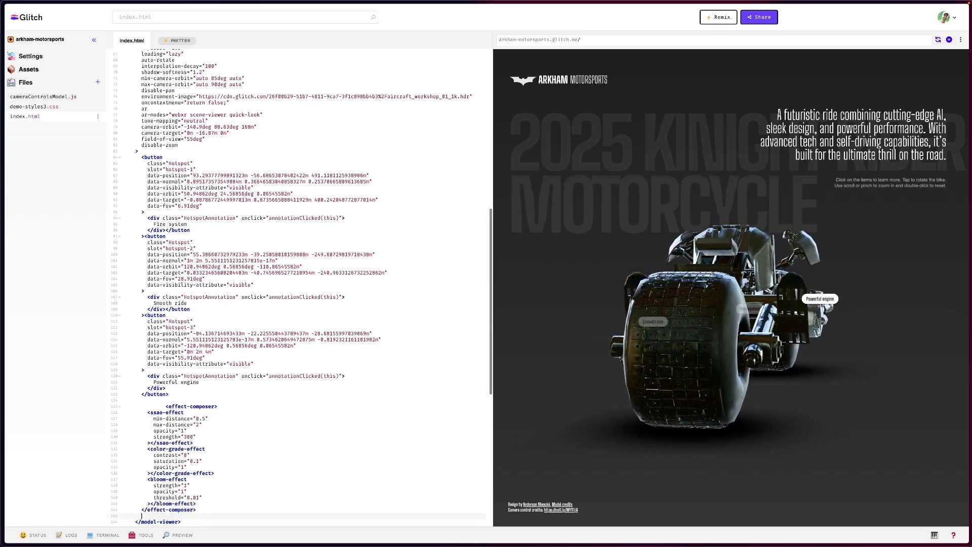
pyautogui.click(165, 406)
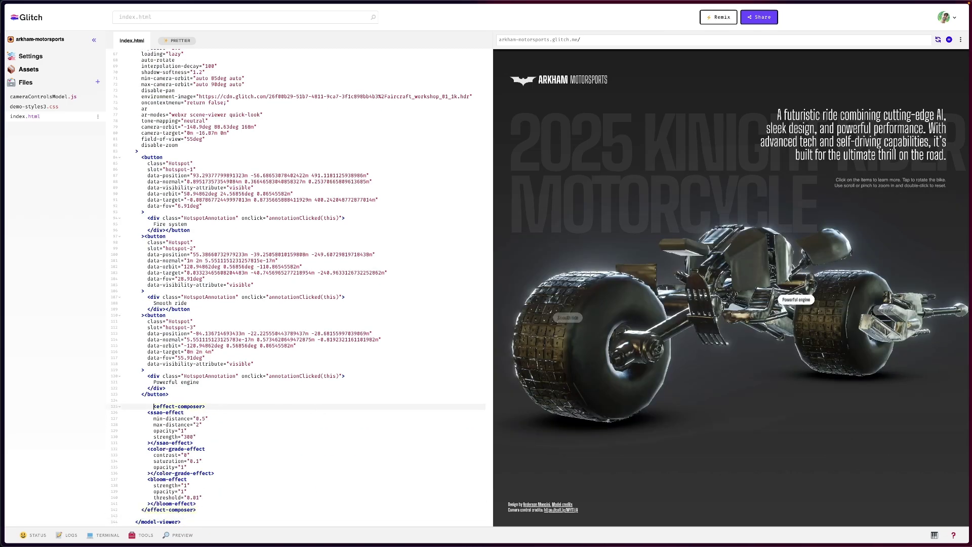
pyautogui.press('BackSpace')
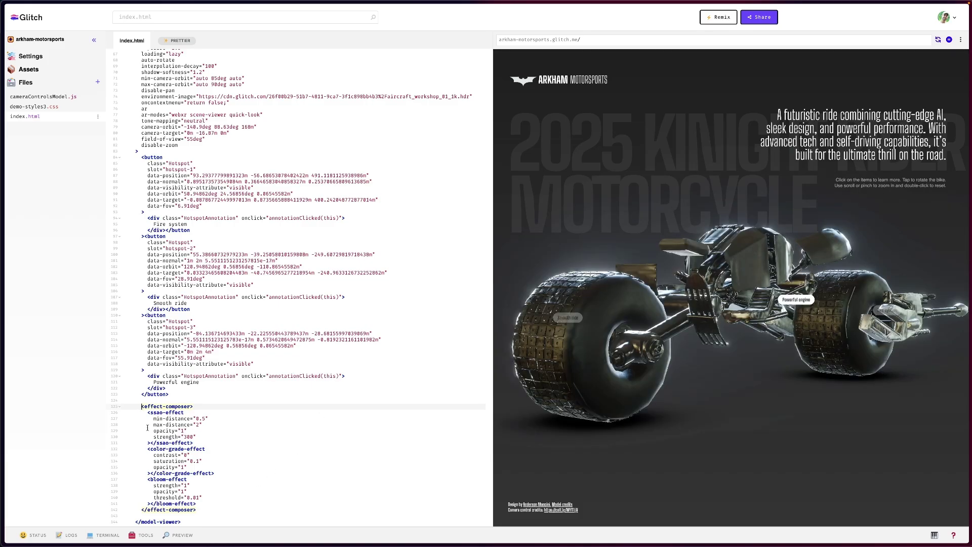
# Compare the bike with and without post-processing by commenting and uncommenting the effect-composer block.
pyautogui.moveTo(147, 412); pyautogui.dragTo(222, 473)
pyautogui.moveTo(147, 478); pyautogui.dragTo(219, 497)
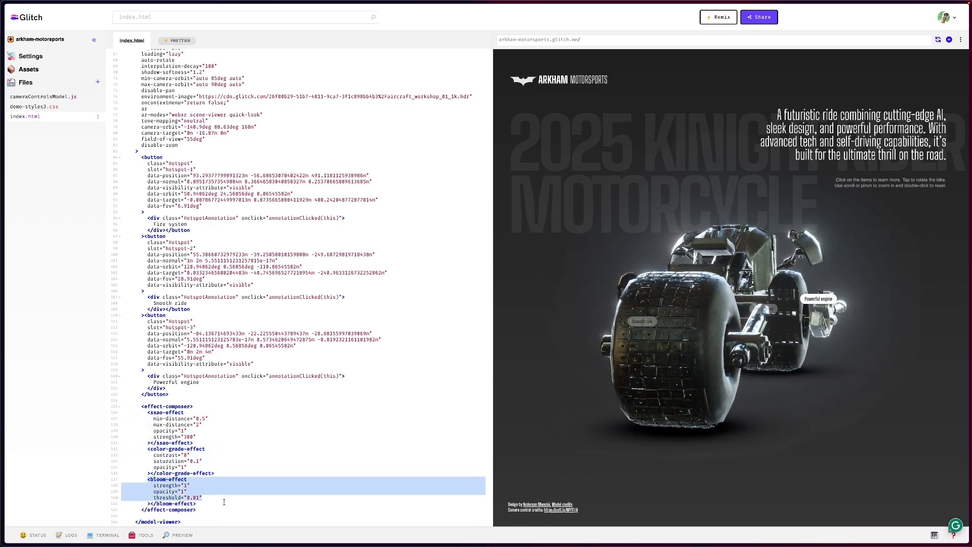
pyautogui.moveTo(789, 245); pyautogui.dragTo(838, 244)
pyautogui.moveTo(197, 510); pyautogui.dragTo(141, 406)
pyautogui.hotkey('ctrl', '/')
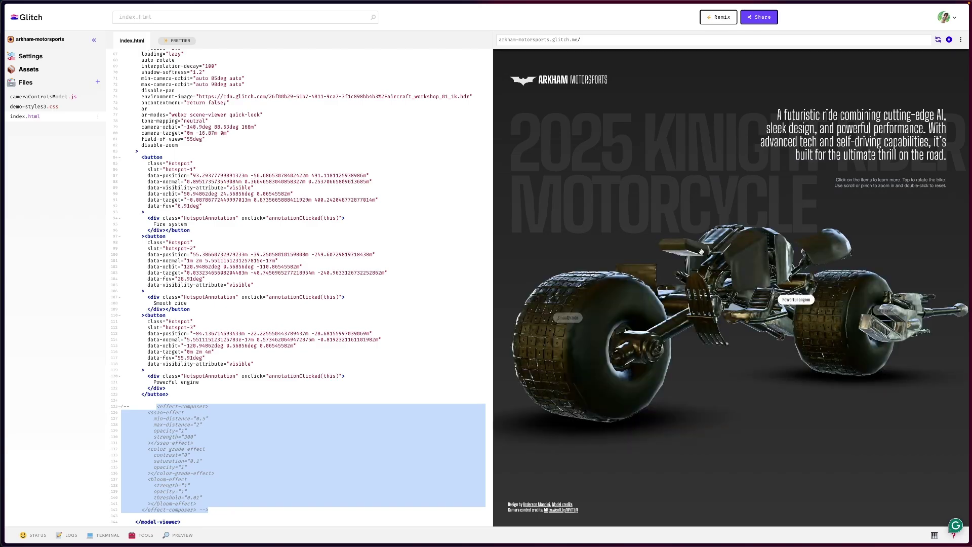
pyautogui.moveTo(778, 259); pyautogui.dragTo(753, 245)
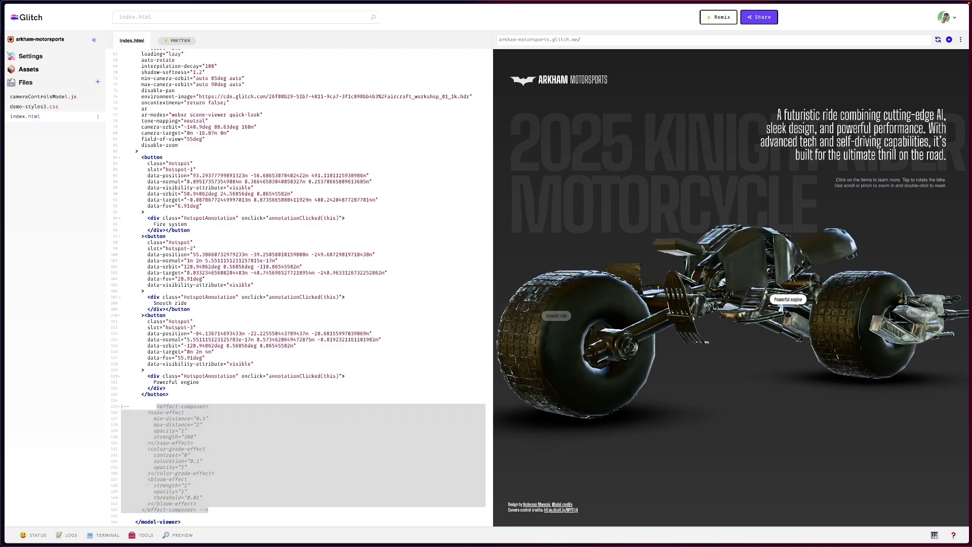
pyautogui.hotkey('ctrl', '/')
# Animate the camera to two hotspot views on the Batpod.
pyautogui.scroll(-3, 278, 405)
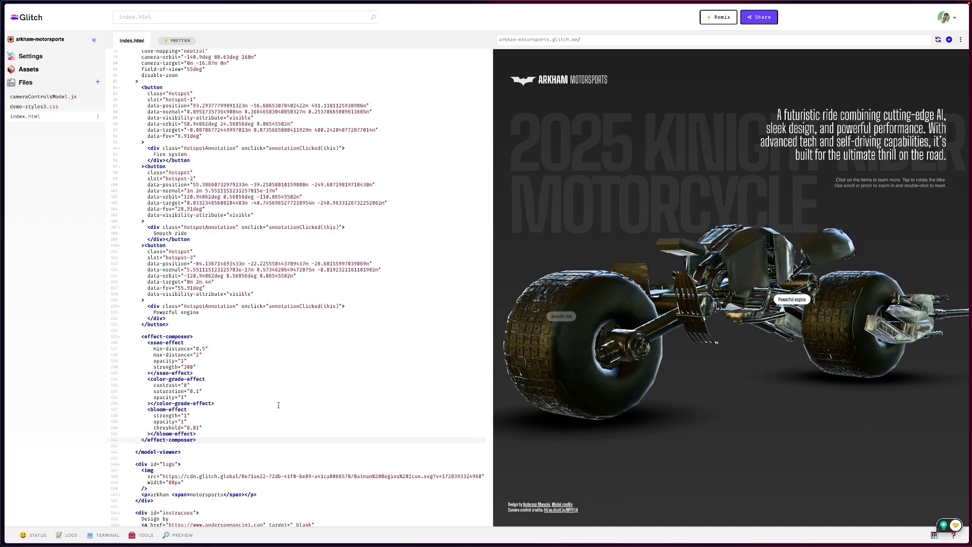
pyautogui.scroll(3, 278, 405)
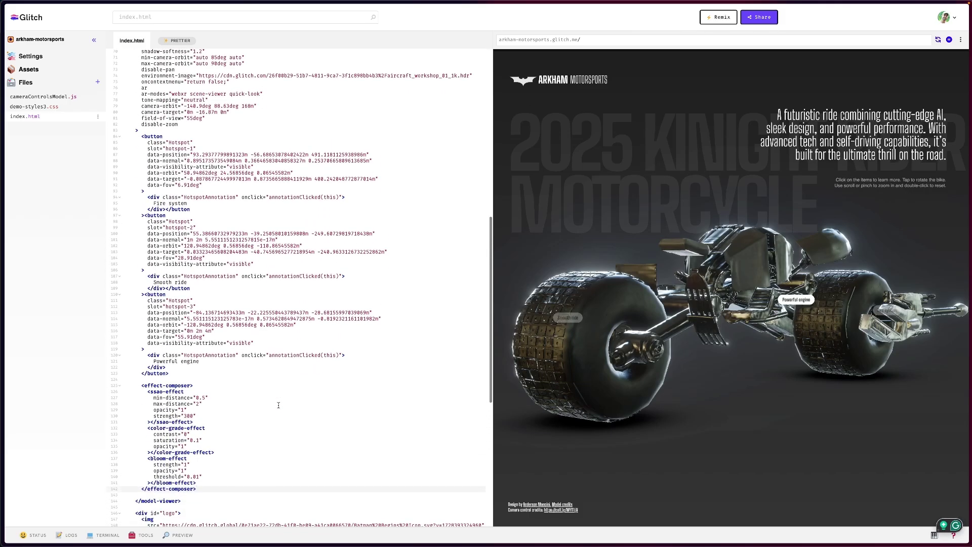
pyautogui.click(745, 281)
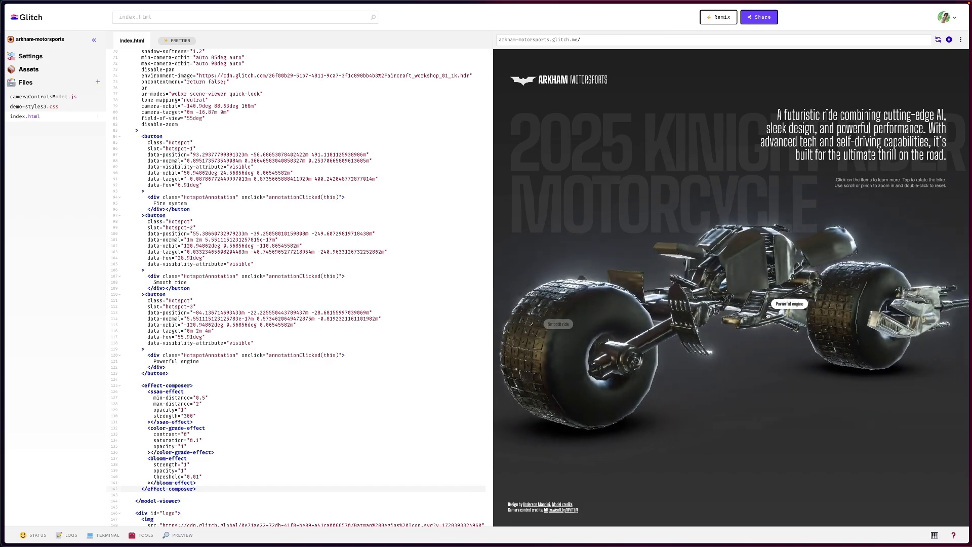
pyautogui.click(833, 257)
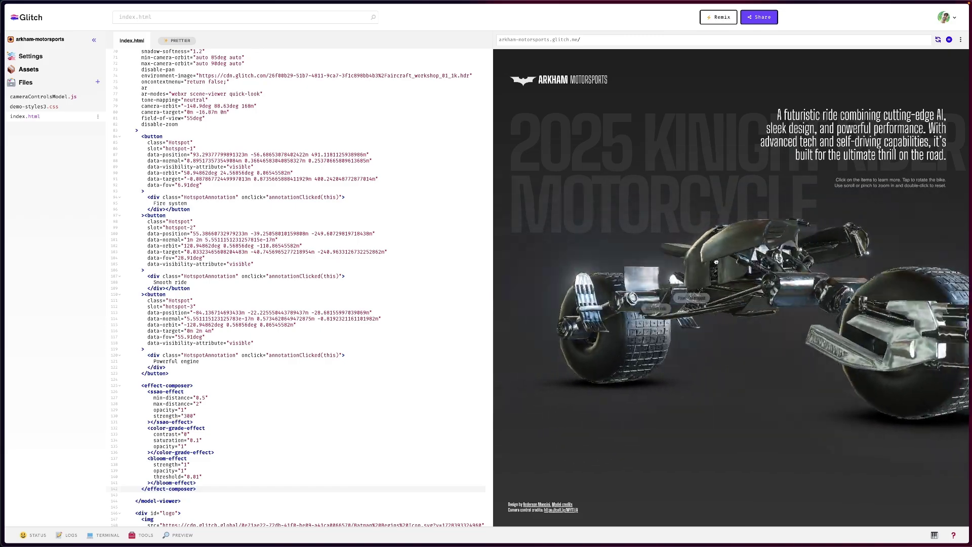
# Fly to another hotspot, then select the es-module-shims script tag in the post-processing setup docs.
pyautogui.click(742, 245)
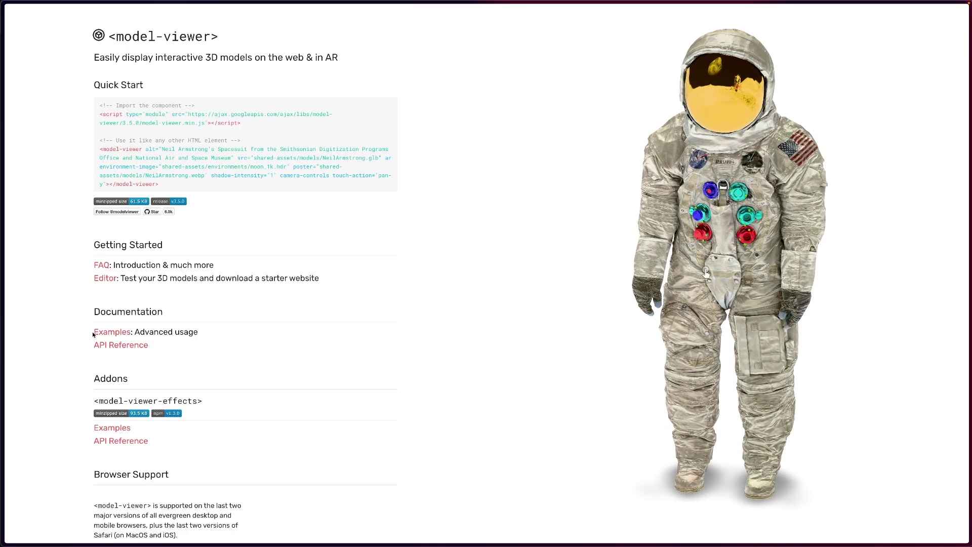
pyautogui.scroll(-2, 96, 334)
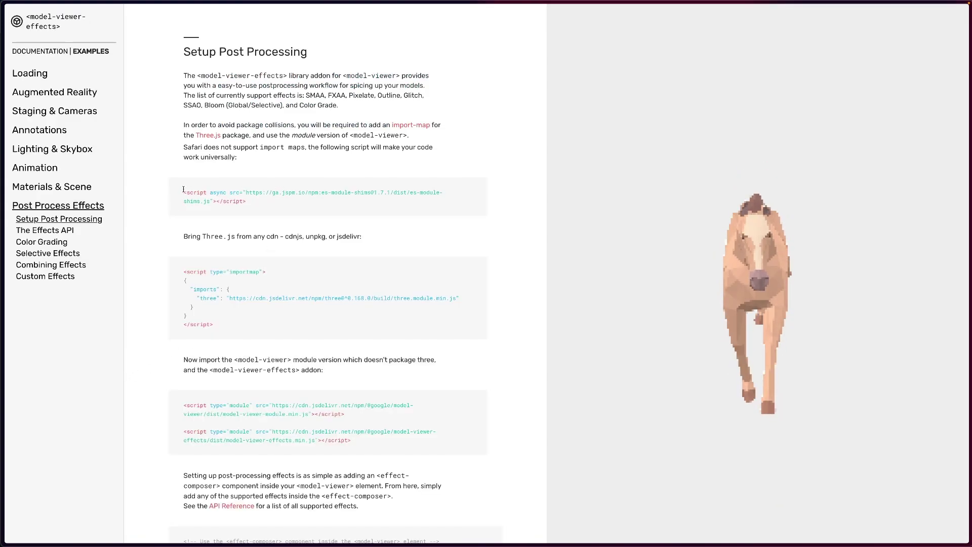
pyautogui.moveTo(183, 191); pyautogui.dragTo(264, 204)
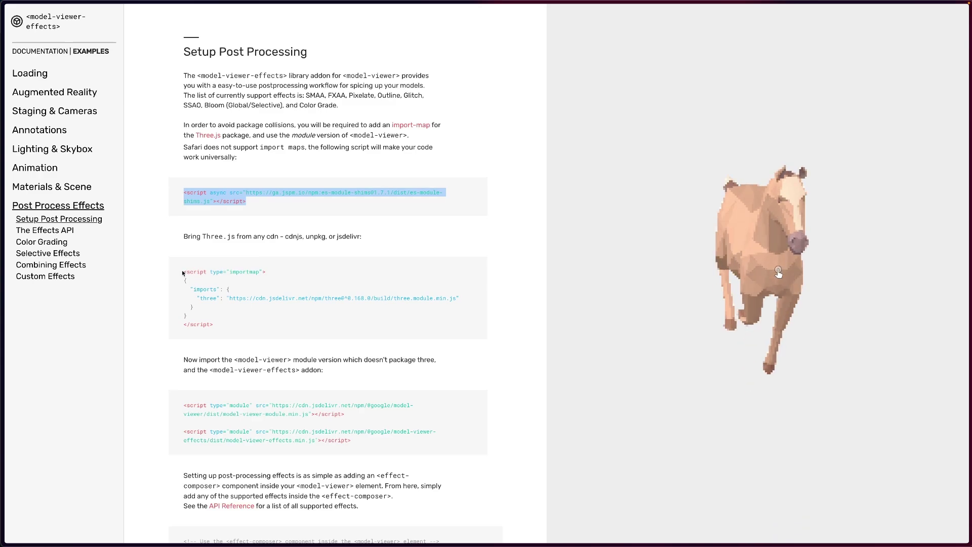
pyautogui.moveTo(183, 272); pyautogui.dragTo(213, 325)
pyautogui.scroll(-2, 197, 306)
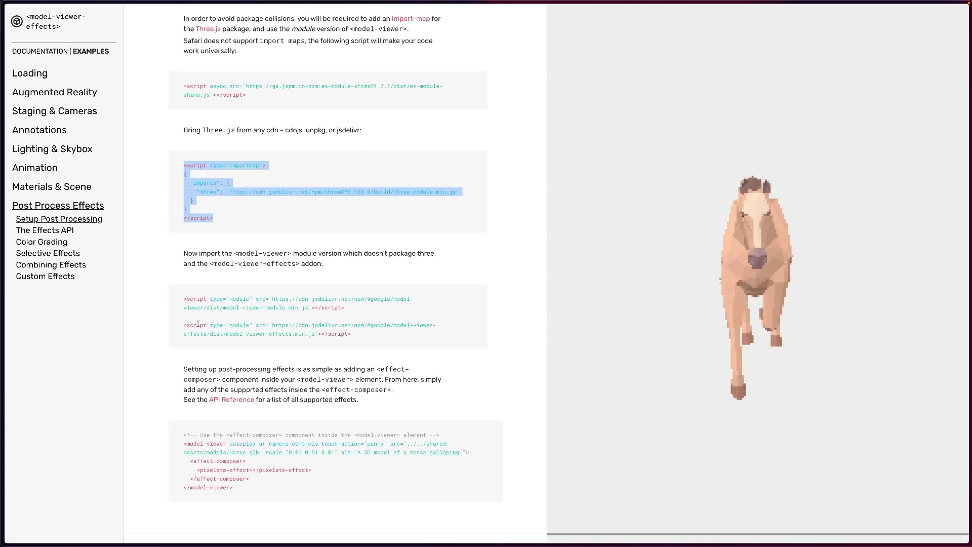
# Select the model-viewer-effects script URL and effect-composer snippet, then return to Glitch.
pyautogui.moveTo(370, 334); pyautogui.dragTo(261, 327)
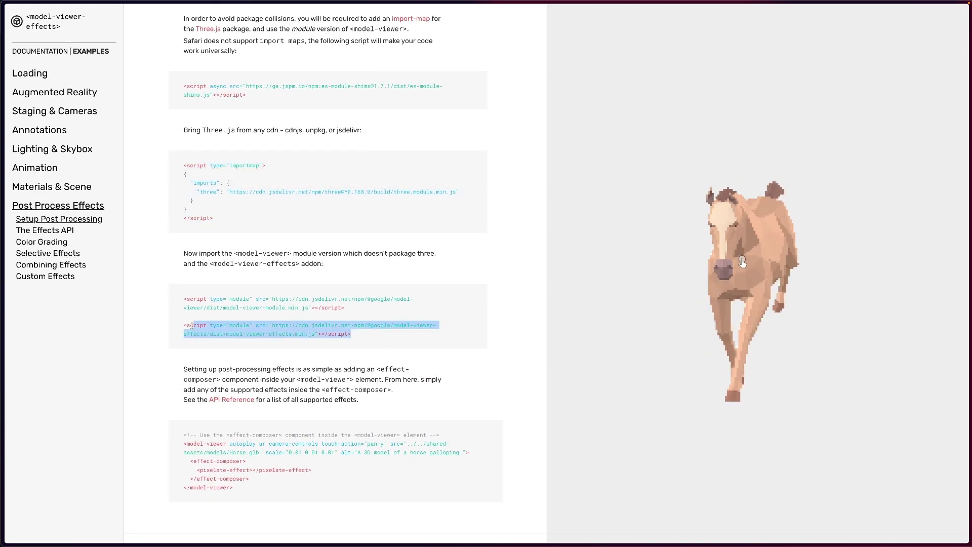
pyautogui.scroll(-1, 265, 440)
pyautogui.moveTo(190, 396); pyautogui.dragTo(266, 415)
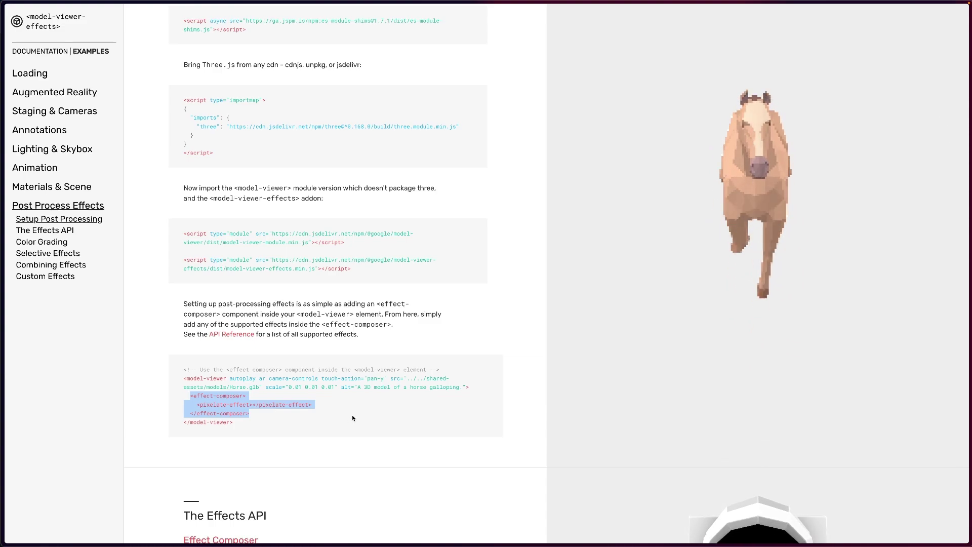
pyautogui.hotkey('alt', 'Tab')
pyautogui.scroll(-5, 296, 403)
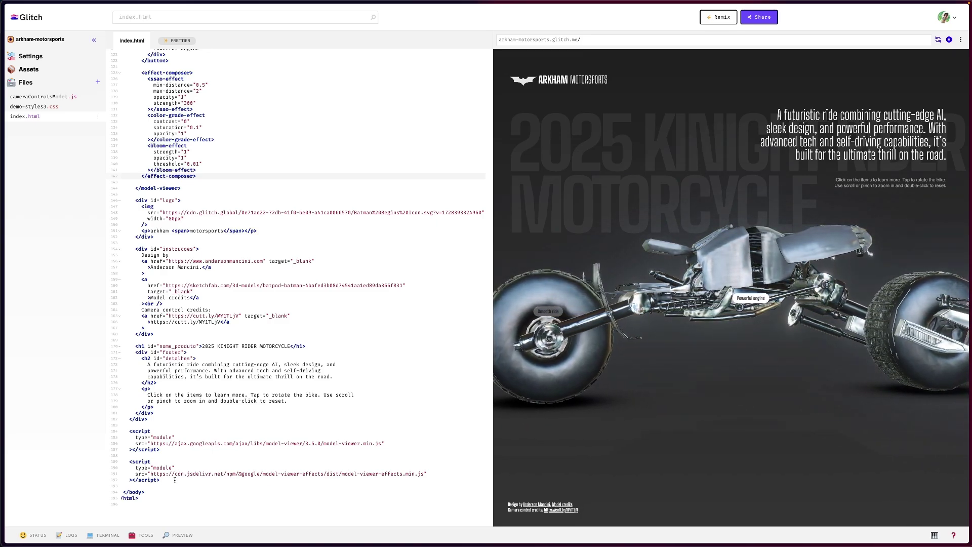
# Paste the cameraControlsModel.js script tag and annotationClicked script after the last script tag.
pyautogui.scroll(4, 205, 479)
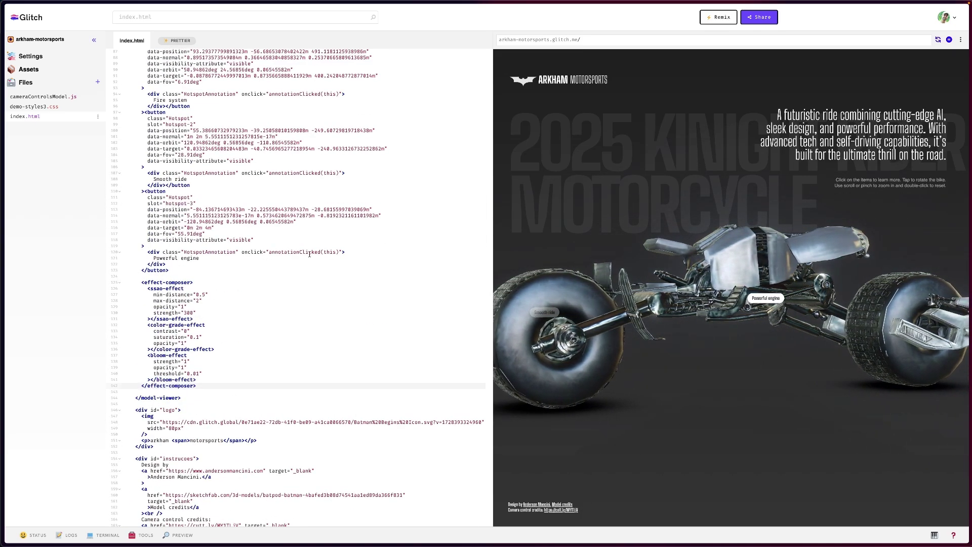
pyautogui.scroll(-4, 314, 273)
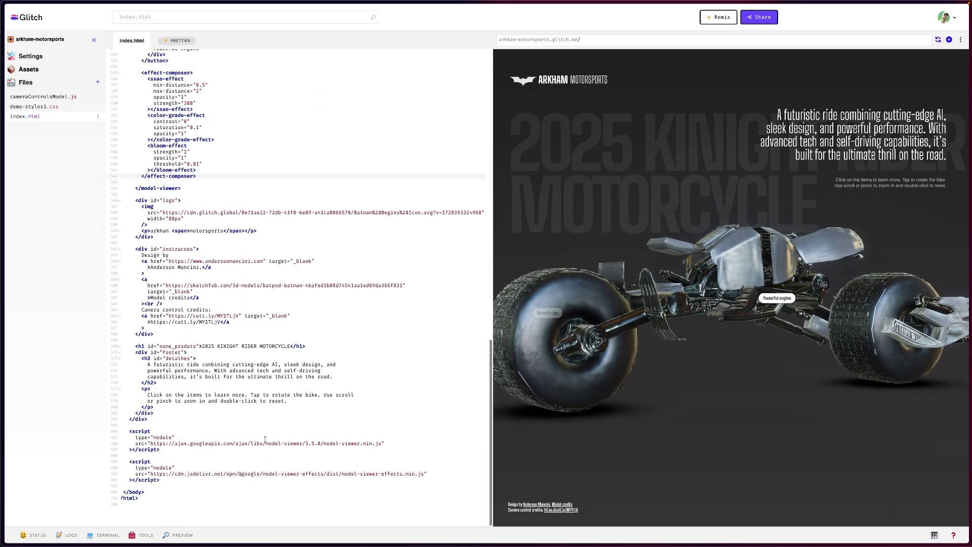
pyautogui.click(167, 481)
pyautogui.press('Return')
pyautogui.press('Return')
pyautogui.write('<script type="module" src="cameraControlsModel.js"></script>  <script>   const mv = document.querySelector("#model-viewer");    const annotationClicked = (a) => {     let ds = a.parentNode.dataset;      mv.cameraTarget = ds.target;      mv.cameraOrbit = ds.orbit;      if (ds.fov !== undefined) mv.fieldOfView = ds.fov;   }; </script>')
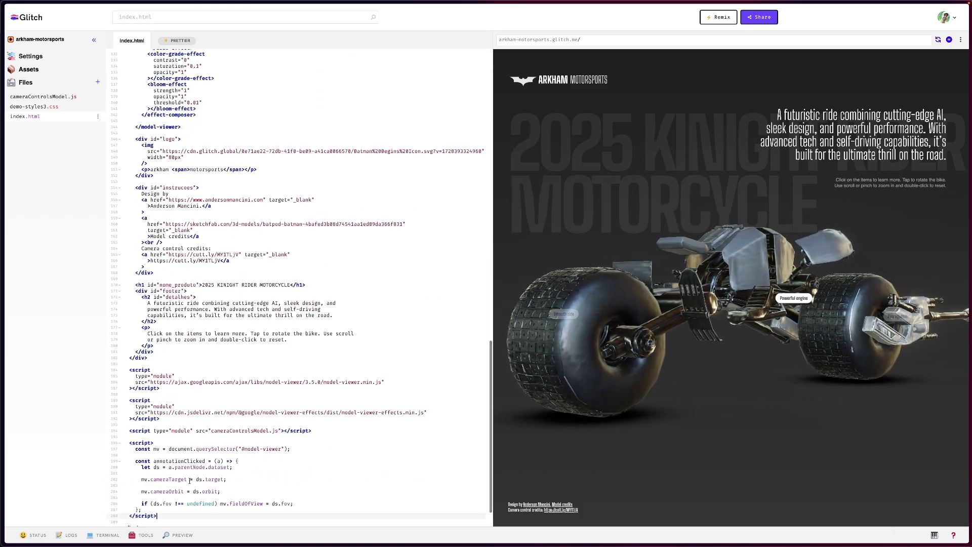
# Review the script's model-viewer lookup and the hotspot dataset reading in annotationClicked.
pyautogui.scroll(-2, 207, 457)
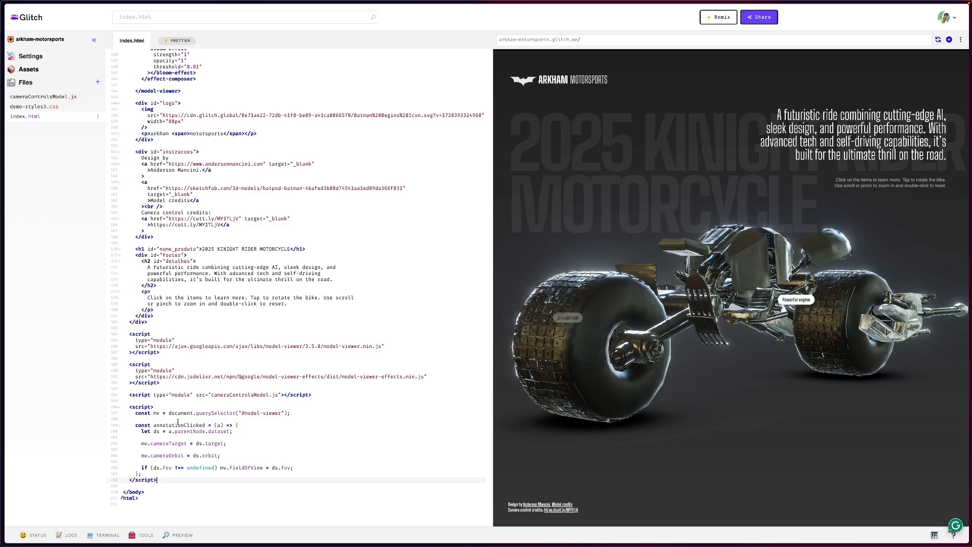
pyautogui.click(211, 395)
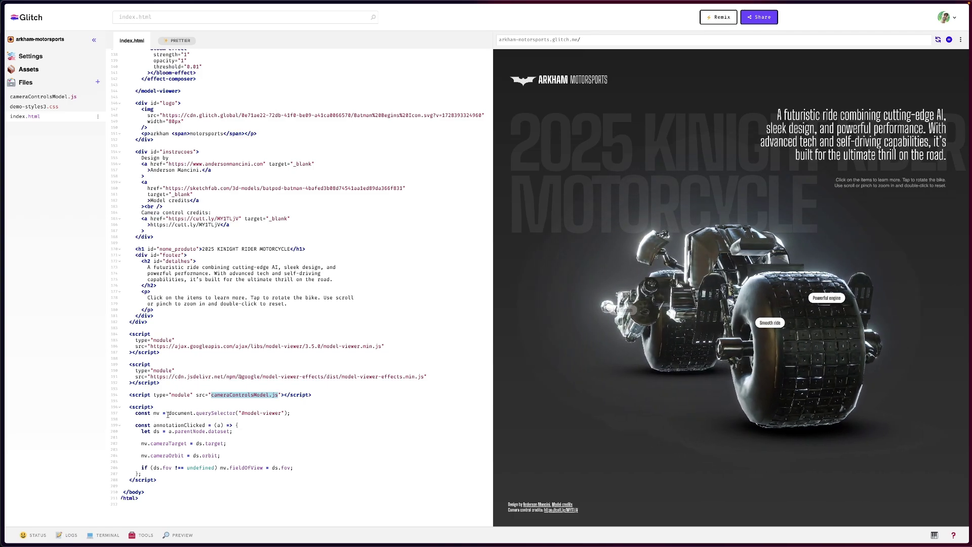
pyautogui.moveTo(169, 413); pyautogui.dragTo(290, 413)
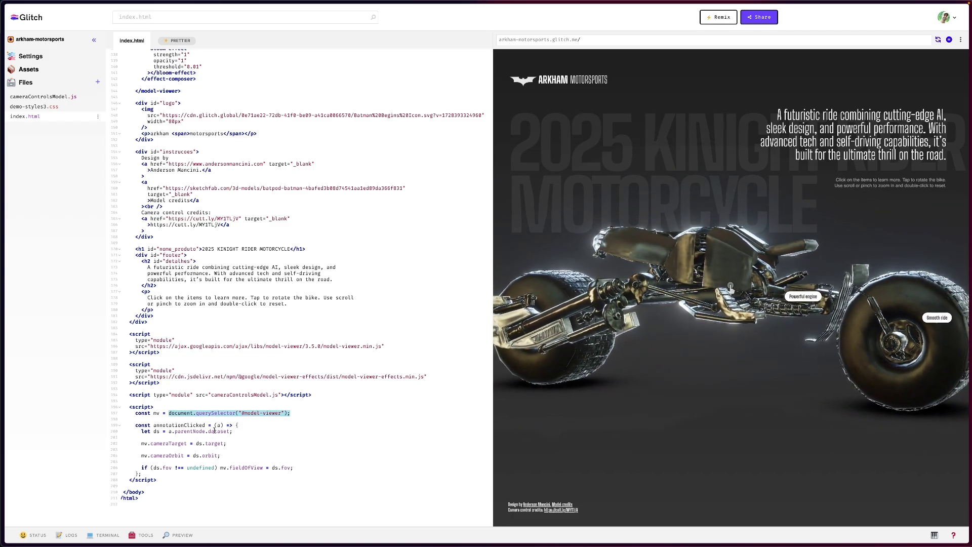
pyautogui.scroll(6, 278, 269)
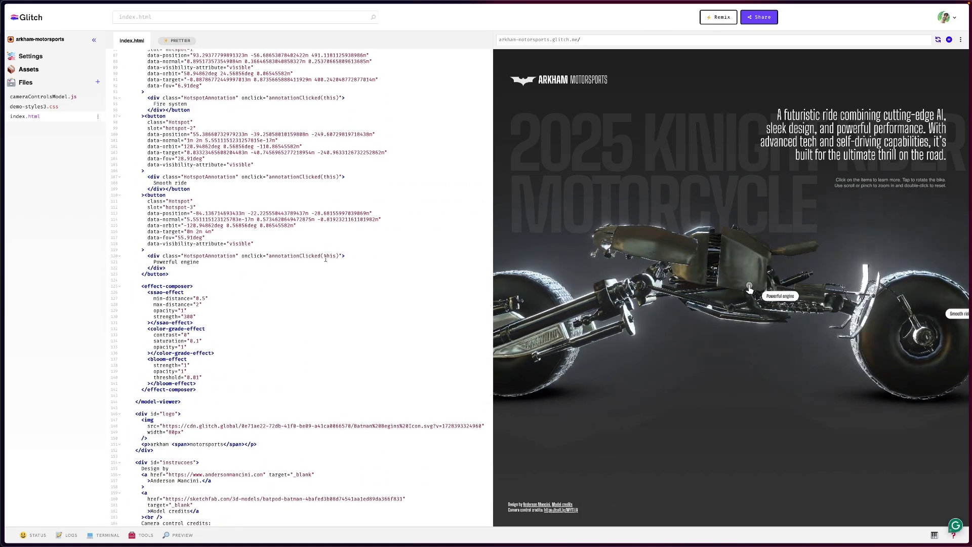
pyautogui.scroll(-6, 204, 267)
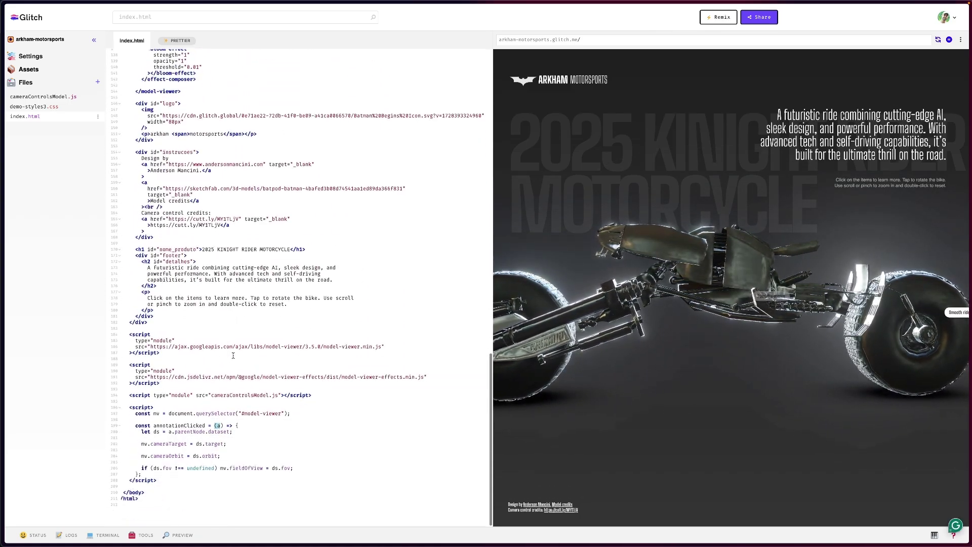
pyautogui.click(152, 436)
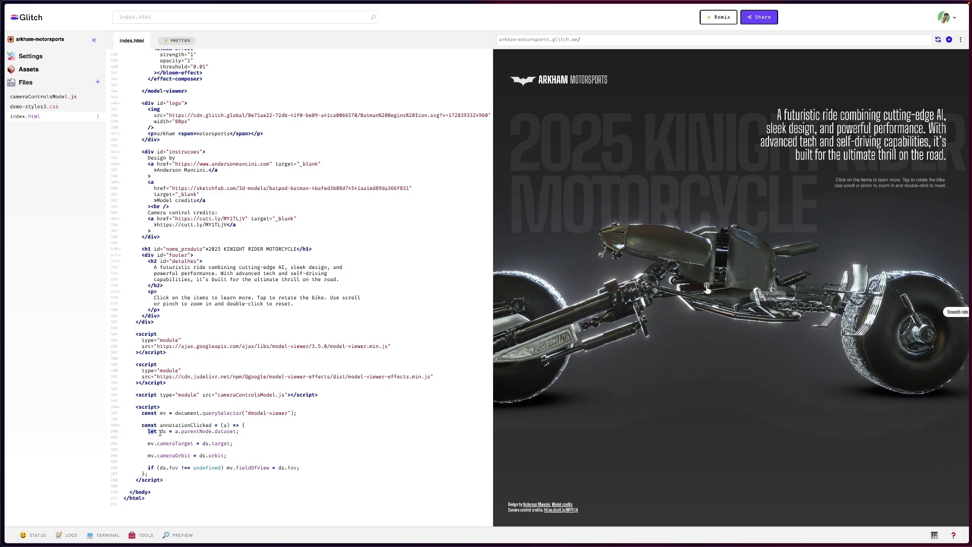
pyautogui.moveTo(165, 432); pyautogui.dragTo(236, 431)
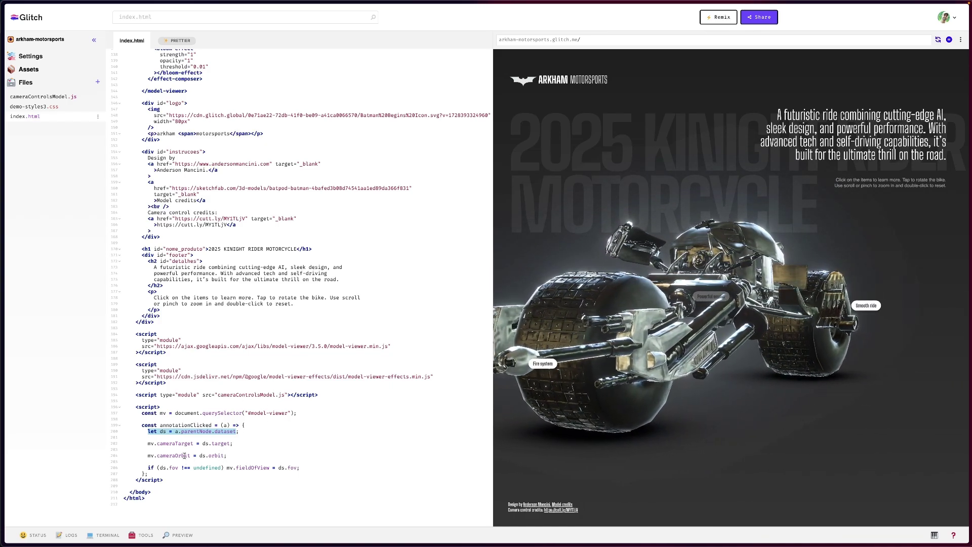
# Test the Fire system and Powerful engine hotspots in the preview.
pyautogui.click(584, 365)
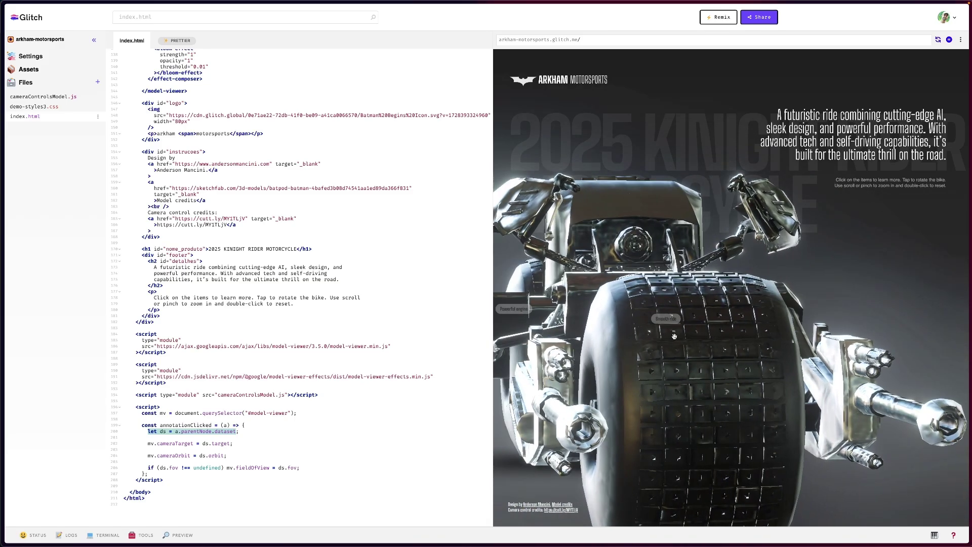
pyautogui.click(524, 308)
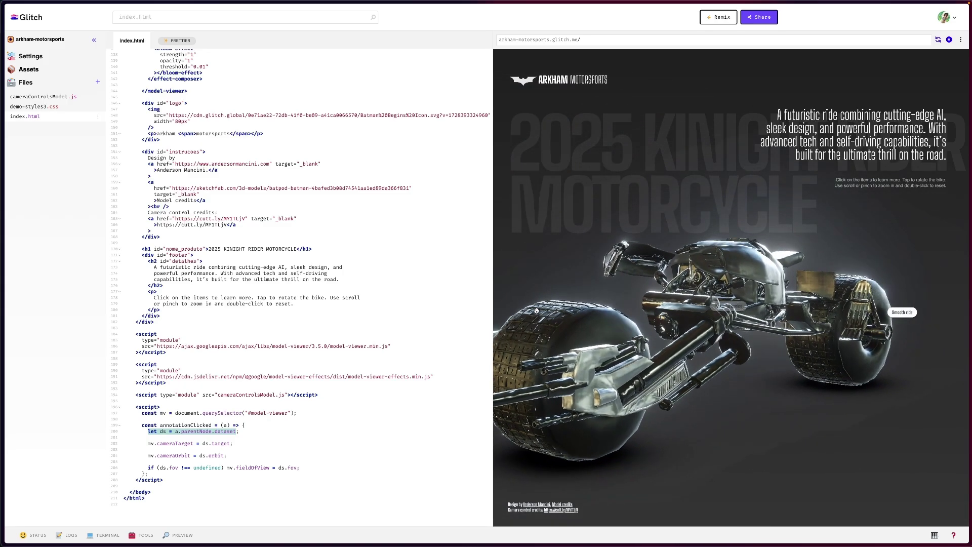
pyautogui.scroll(5, 254, 268)
pyautogui.scroll(2, 253, 268)
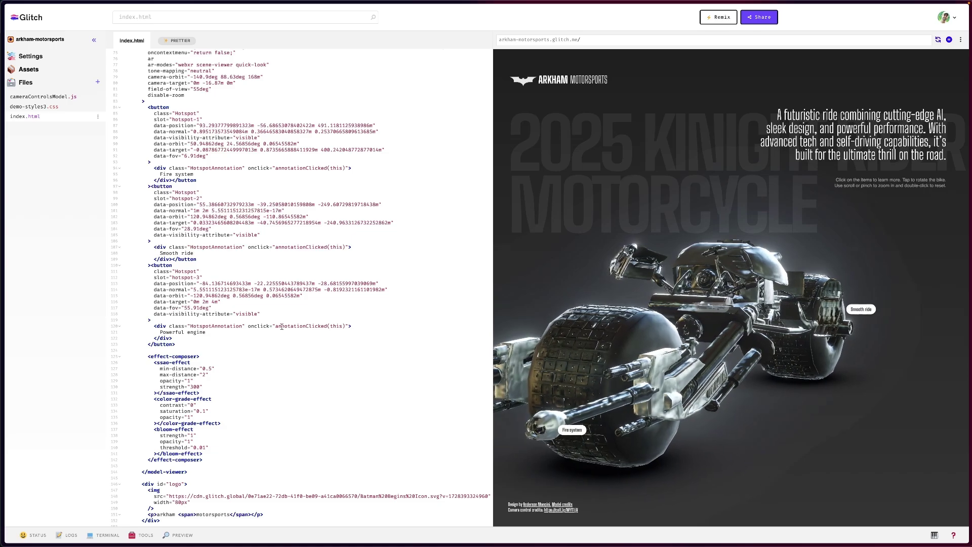
# Select the Powerful engine hotspot label and highlight the hotspots' data-fov attributes.
pyautogui.click(161, 332)
pyautogui.moveTo(161, 332); pyautogui.dragTo(205, 332)
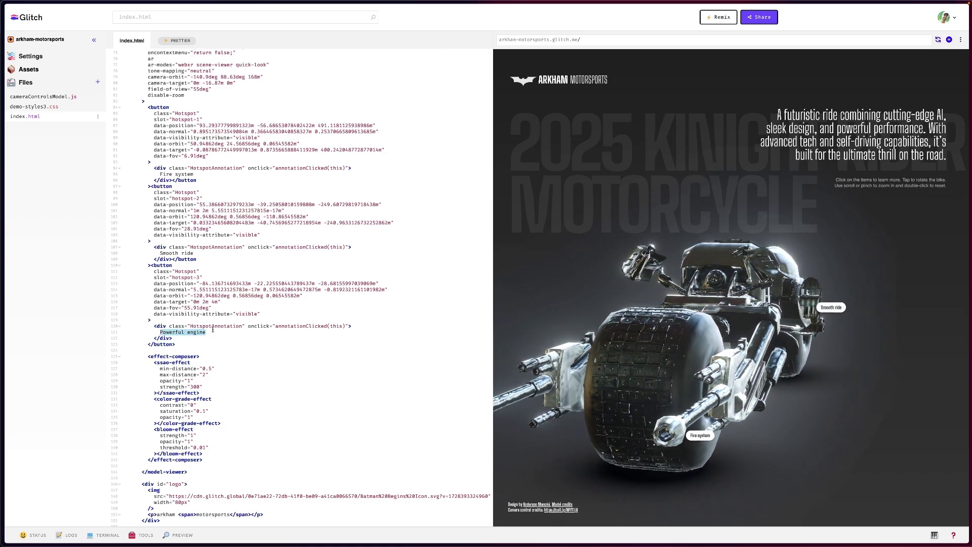
pyautogui.scroll(-8, 258, 415)
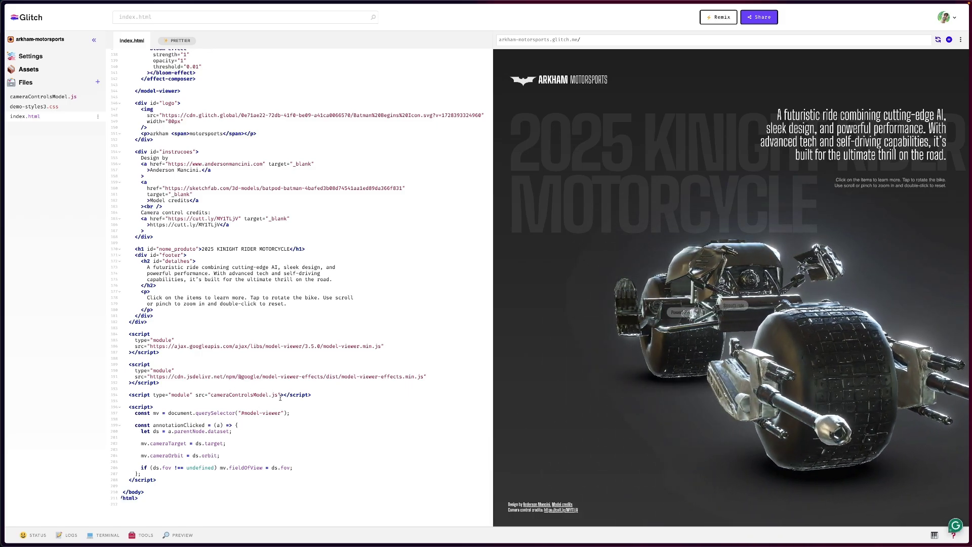
pyautogui.scroll(8, 254, 399)
pyautogui.scroll(1, 221, 334)
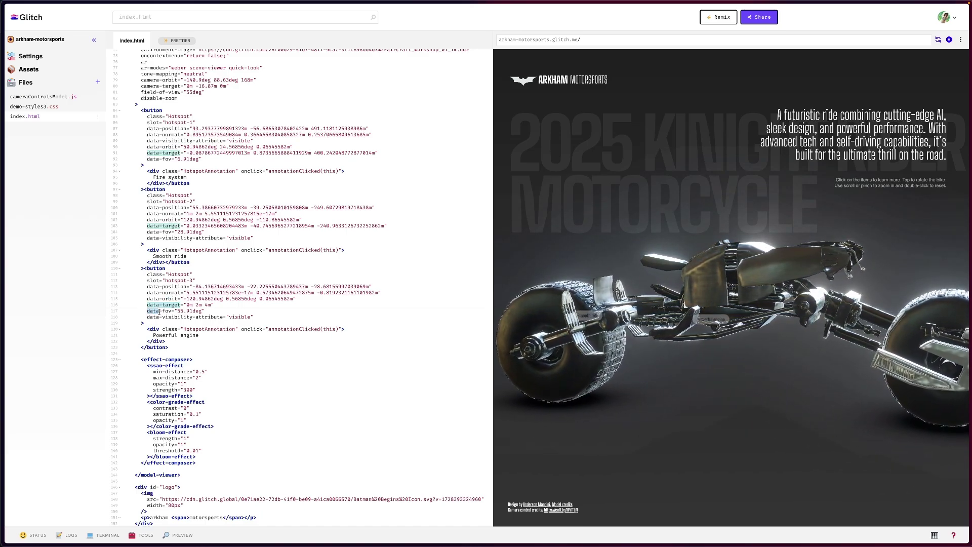
pyautogui.moveTo(160, 313); pyautogui.dragTo(172, 311)
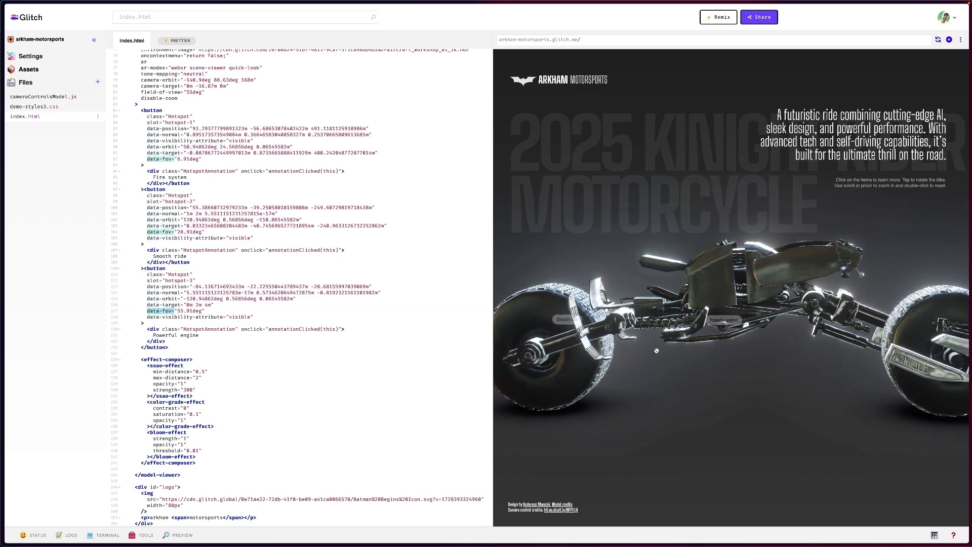
# Orbit the bike, fly to the exhaust and big-wheel hotspots, then reset the view.
pyautogui.moveTo(563, 344); pyautogui.dragTo(706, 367)
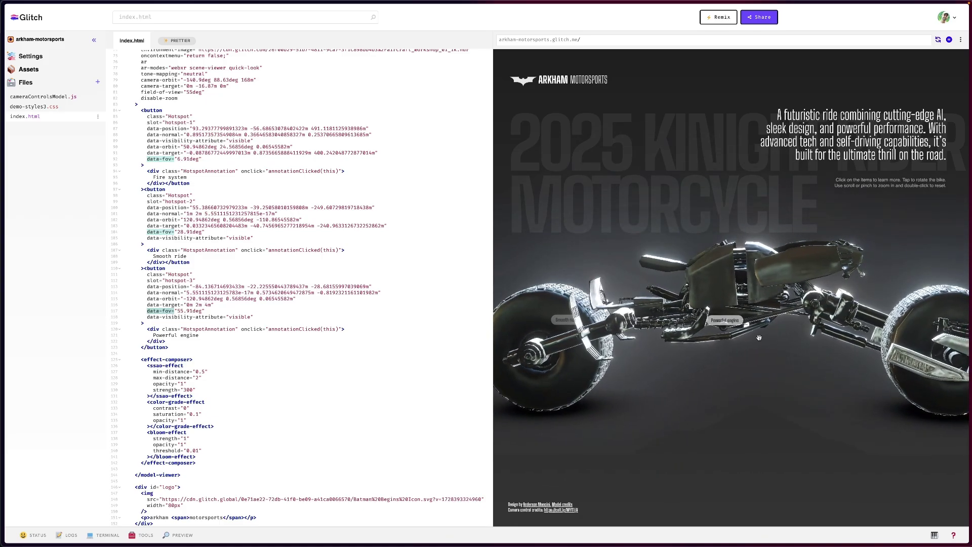
pyautogui.moveTo(821, 338); pyautogui.dragTo(908, 311)
pyautogui.click(912, 306)
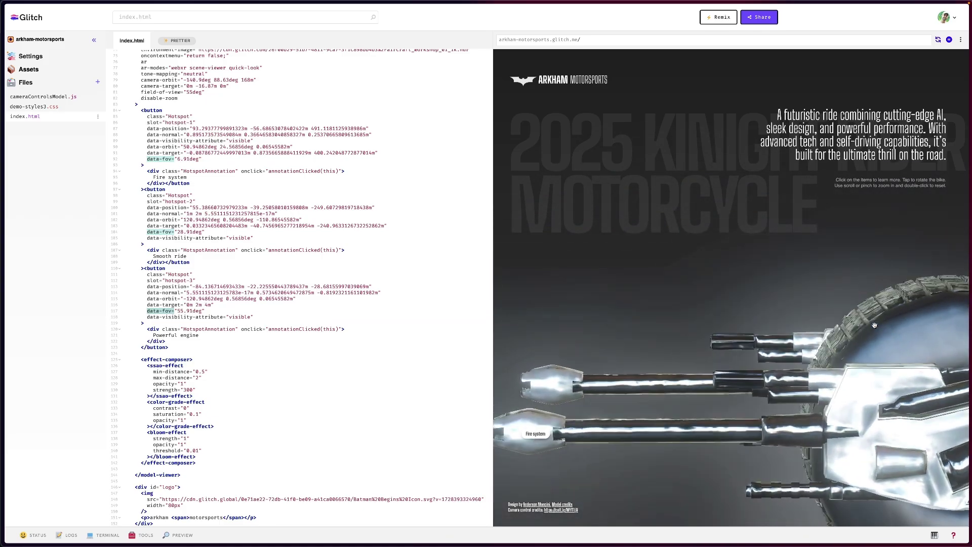
pyautogui.click(655, 385)
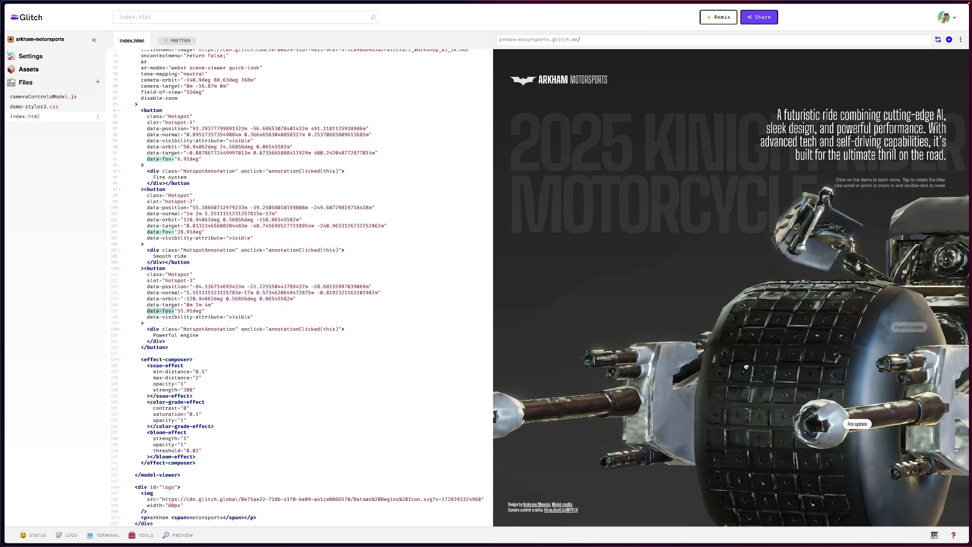
pyautogui.click(711, 282)
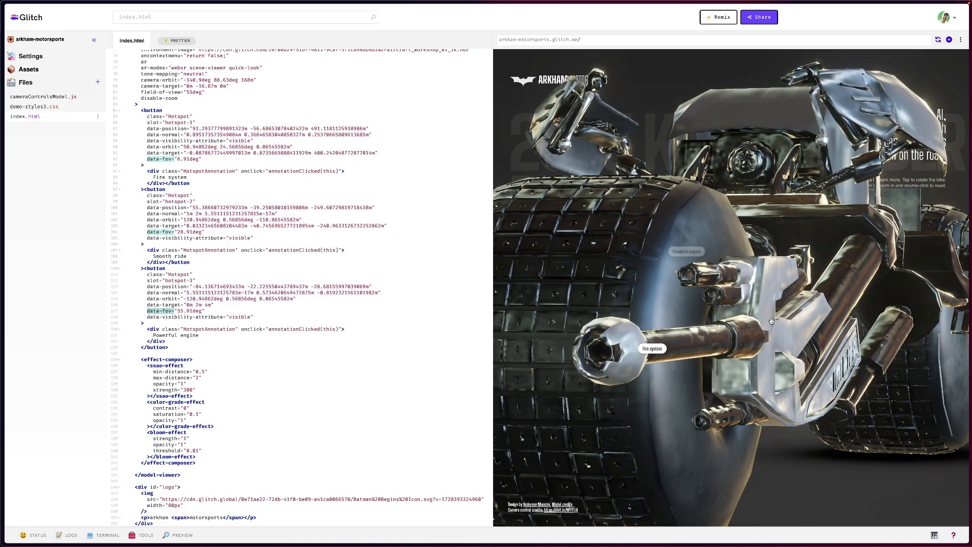
pyautogui.doubleClick(771, 321)
# Try the wheel and engine hotspots with resets in between, then widen the preview pane.
pyautogui.click(705, 313)
pyautogui.doubleClick(706, 313)
pyautogui.click(838, 227)
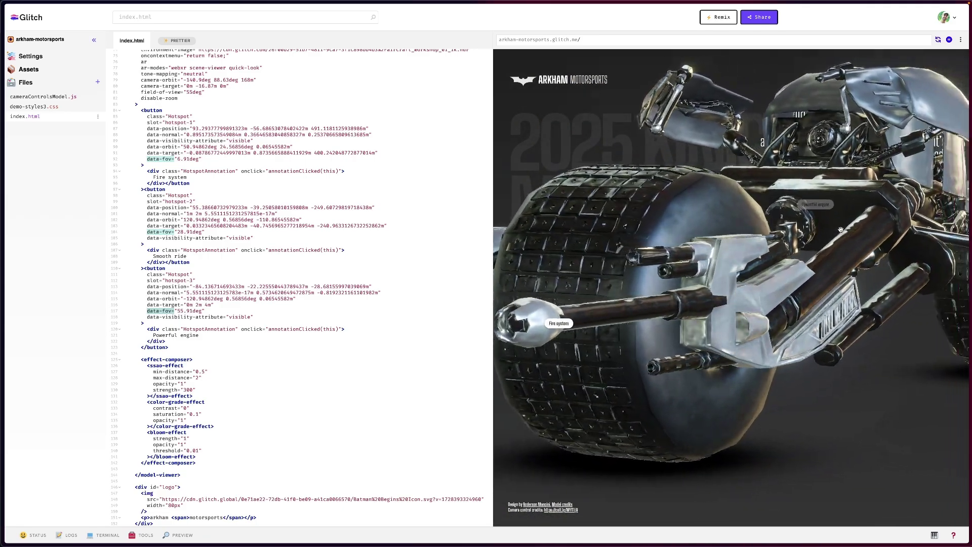
pyautogui.doubleClick(838, 226)
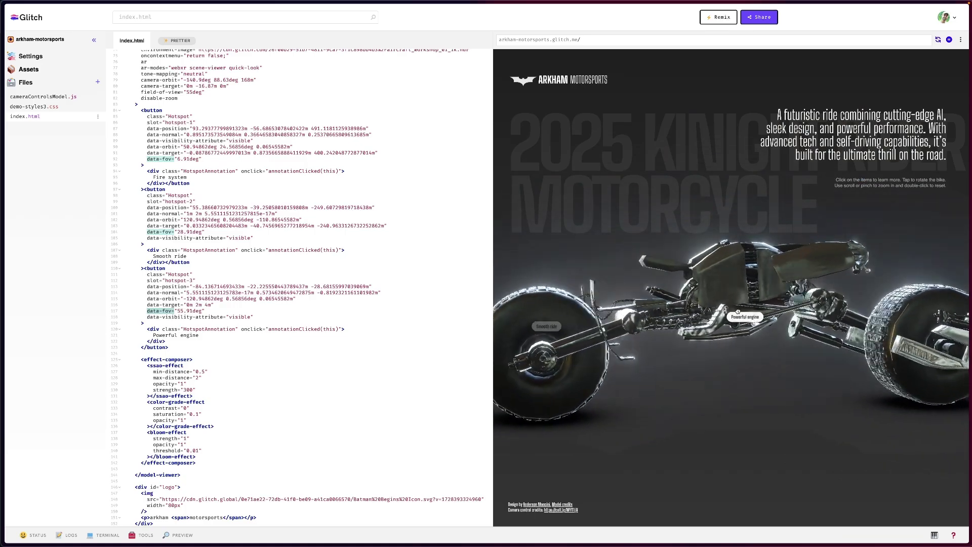
pyautogui.click(743, 315)
pyautogui.moveTo(493, 255); pyautogui.dragTo(458, 273)
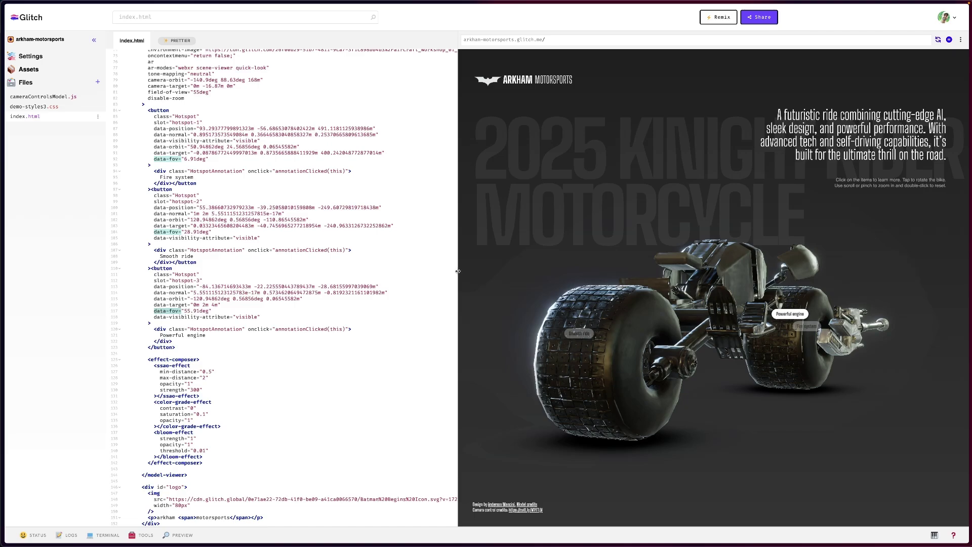
# Go to the model-viewer site and open its Examples page with the WebXR Demo chair.
pyautogui.moveTo(2, 232)
pyautogui.click(31, 96)
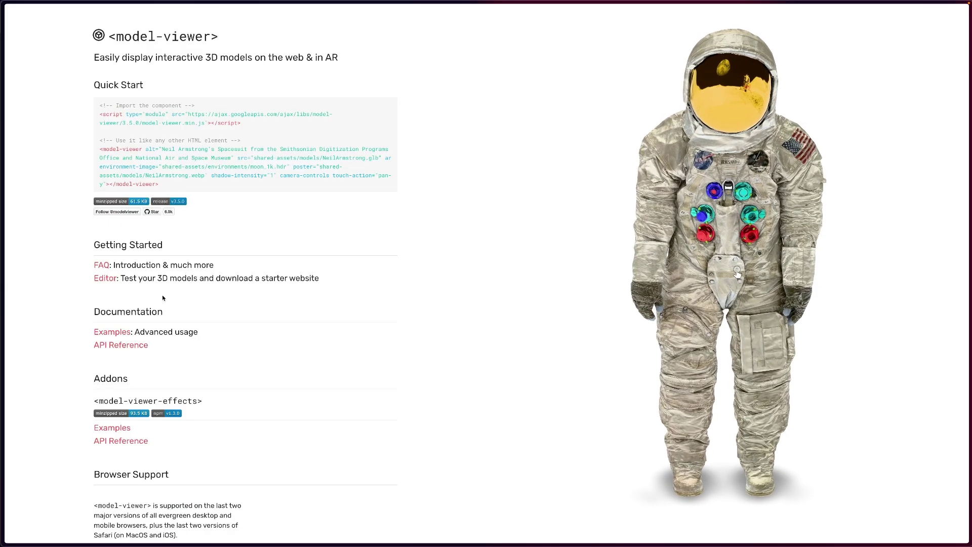
pyautogui.click(112, 332)
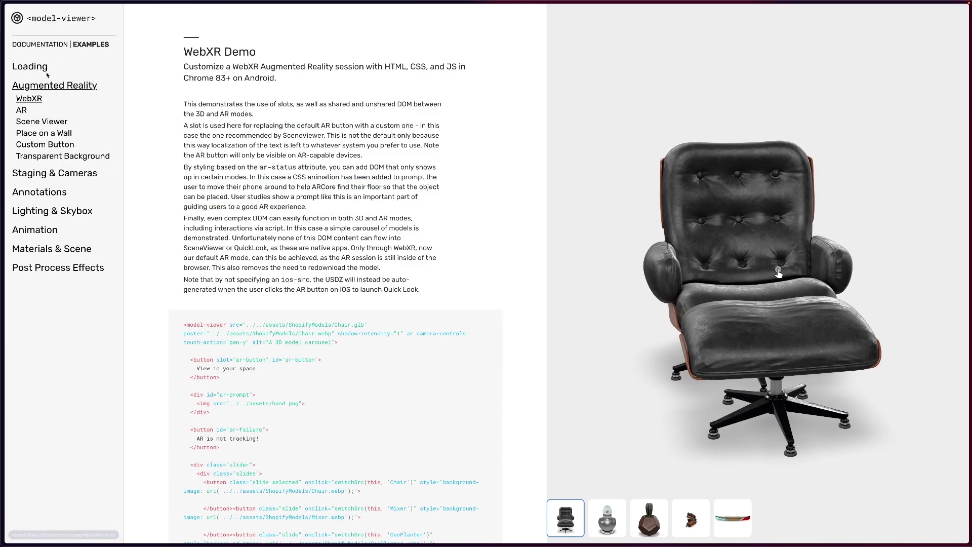
# Open the Staging & Cameras examples and jump to the Orbit and Scroll example.
pyautogui.click(79, 173)
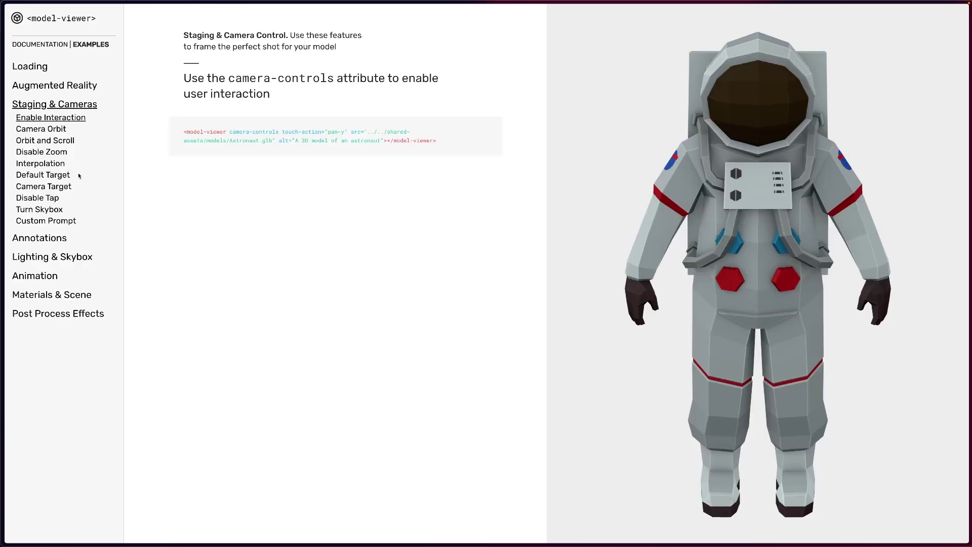
pyautogui.click(43, 145)
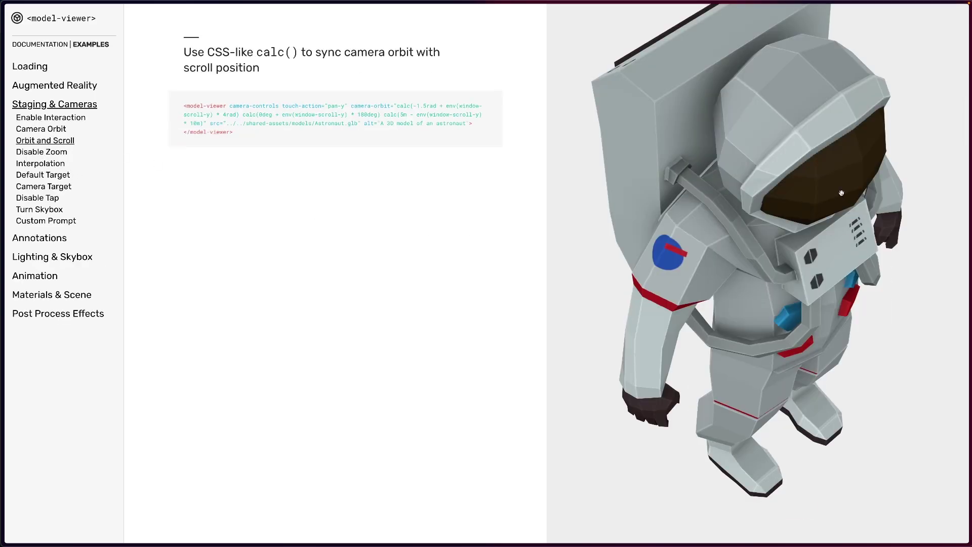
pyautogui.scroll(-3, 487, 226)
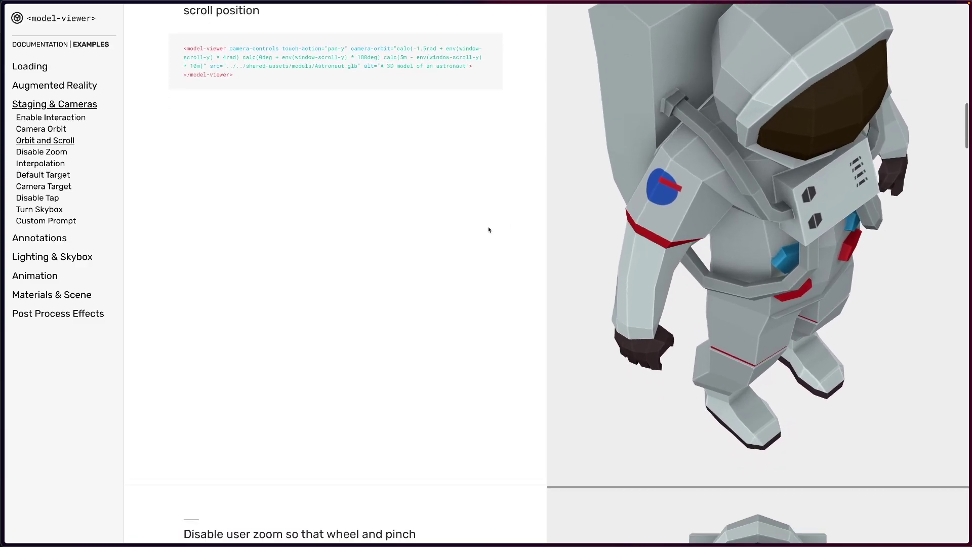
pyautogui.scroll(-1, 506, 228)
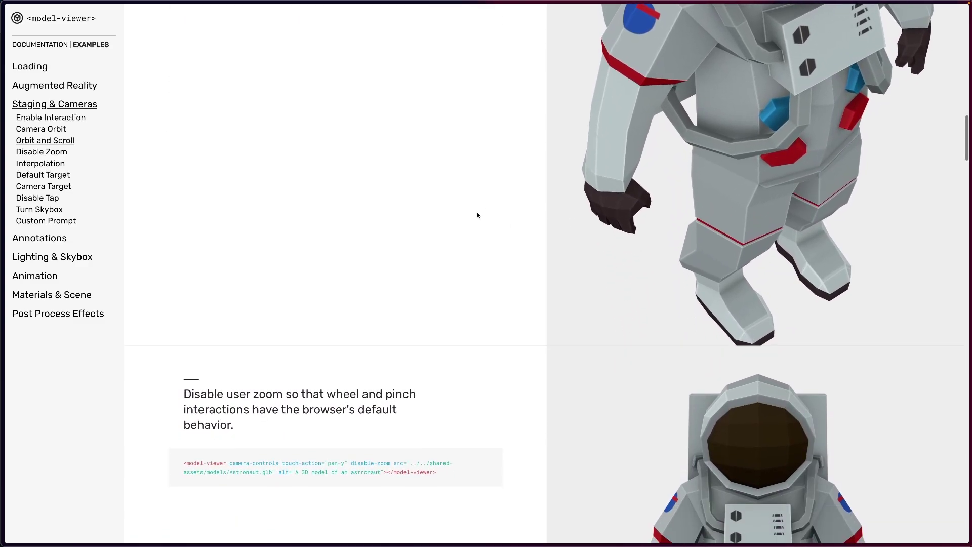
pyautogui.scroll(-15, 477, 213)
pyautogui.scroll(2, 459, 231)
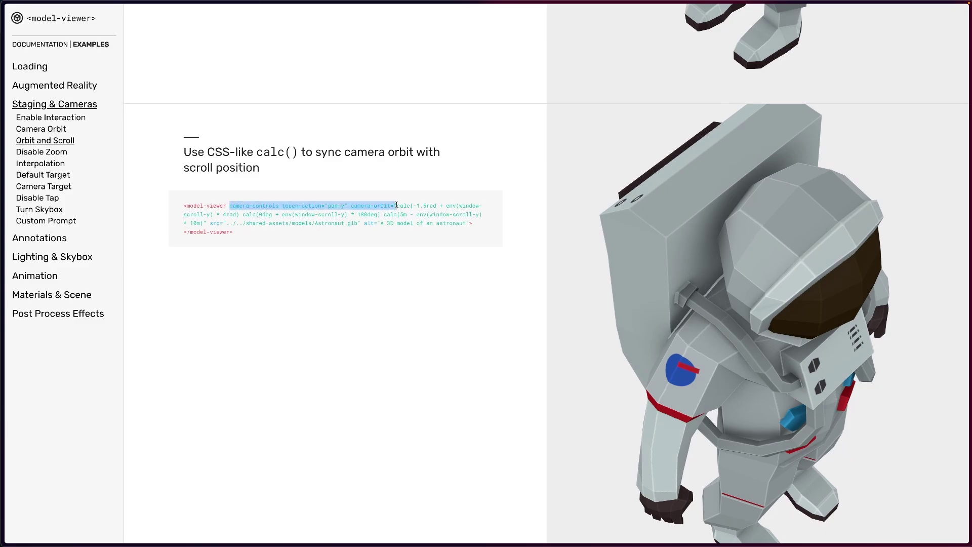
# Highlight the camera attributes and the env(window-scroll-y) expression in the example code, then scroll back up.
pyautogui.moveTo(404, 205); pyautogui.dragTo(469, 223)
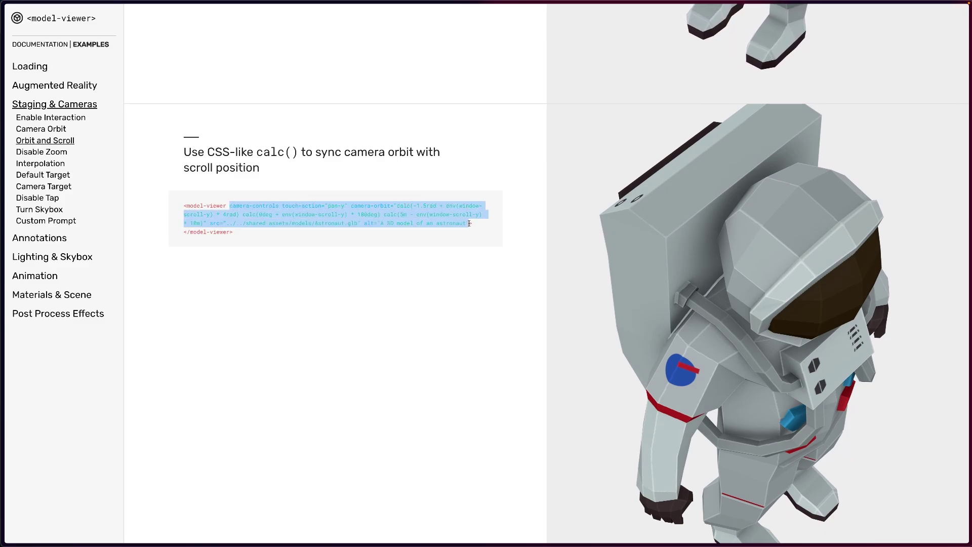
pyautogui.click(375, 213)
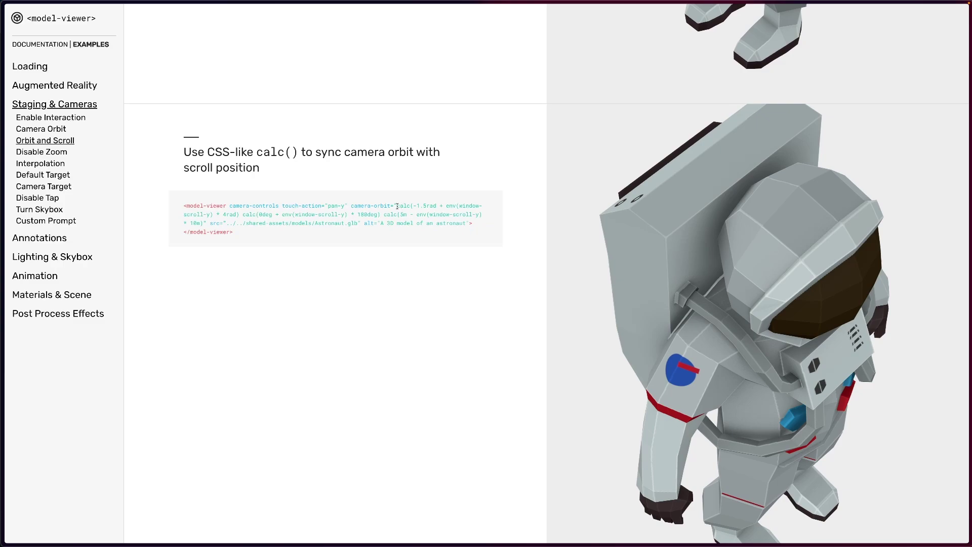
pyautogui.moveTo(444, 206); pyautogui.dragTo(459, 206)
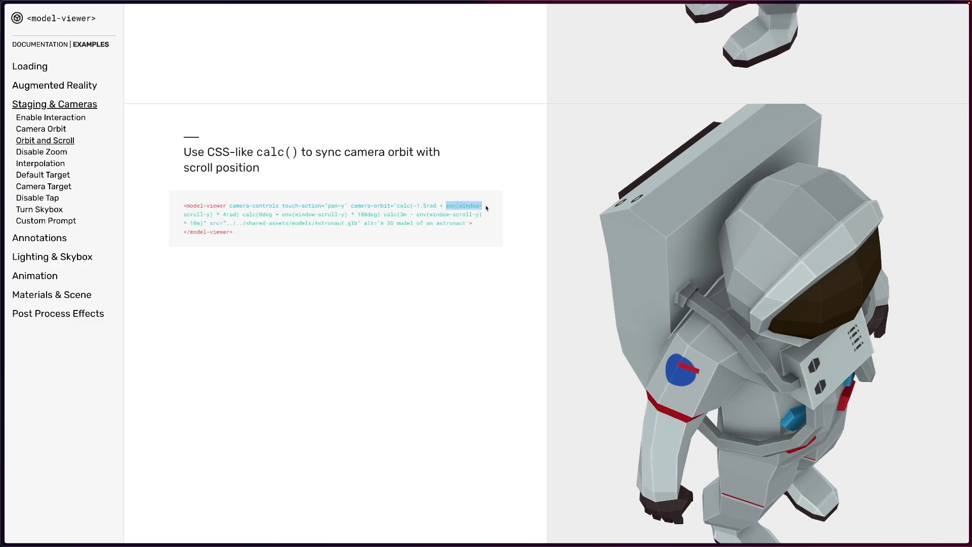
pyautogui.moveTo(486, 207); pyautogui.dragTo(211, 215)
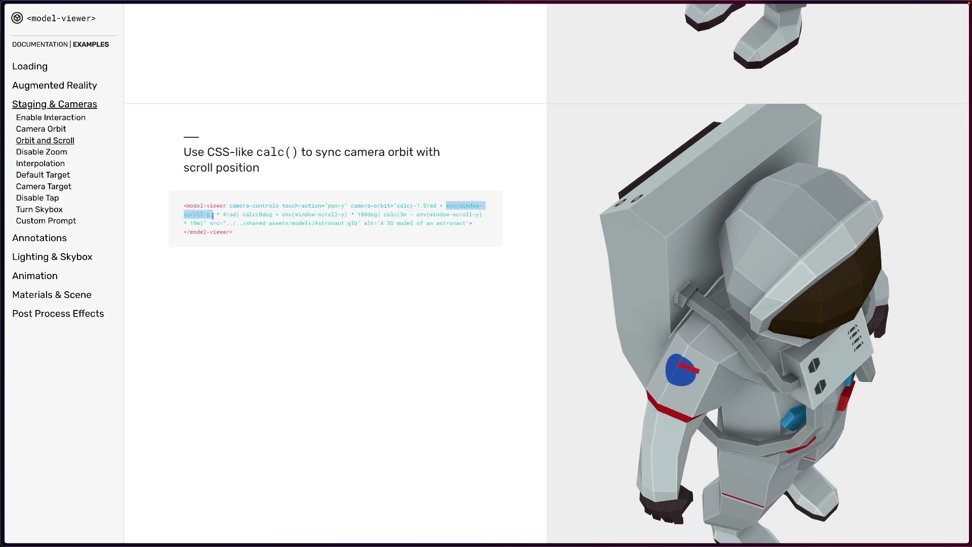
pyautogui.click(432, 253)
pyautogui.scroll(-8, 516, 287)
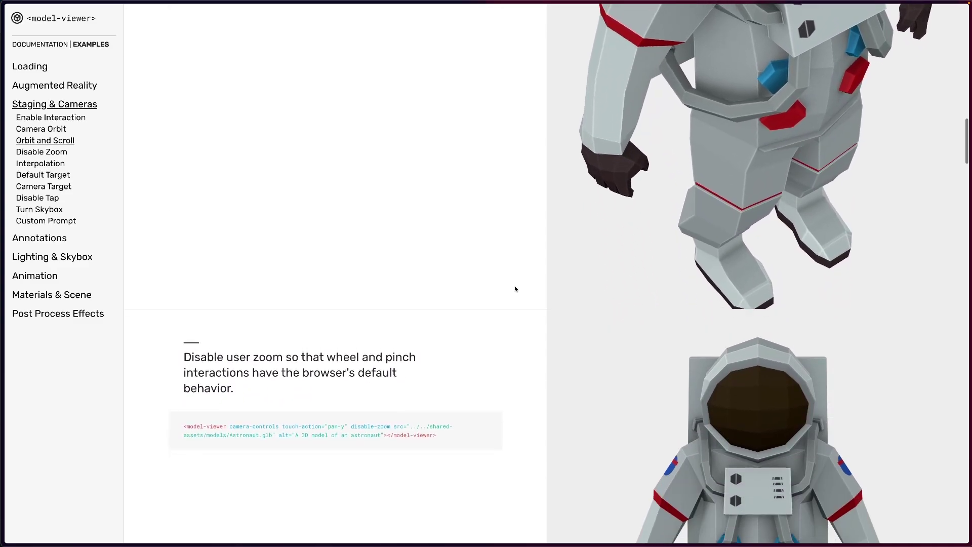
pyautogui.scroll(15, 515, 289)
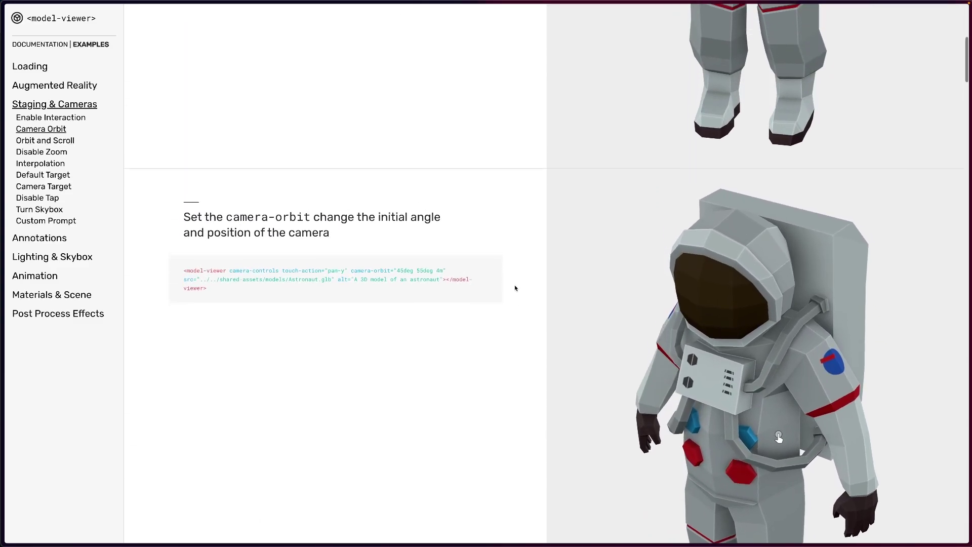
pyautogui.scroll(2, 515, 289)
pyautogui.scroll(4, 515, 288)
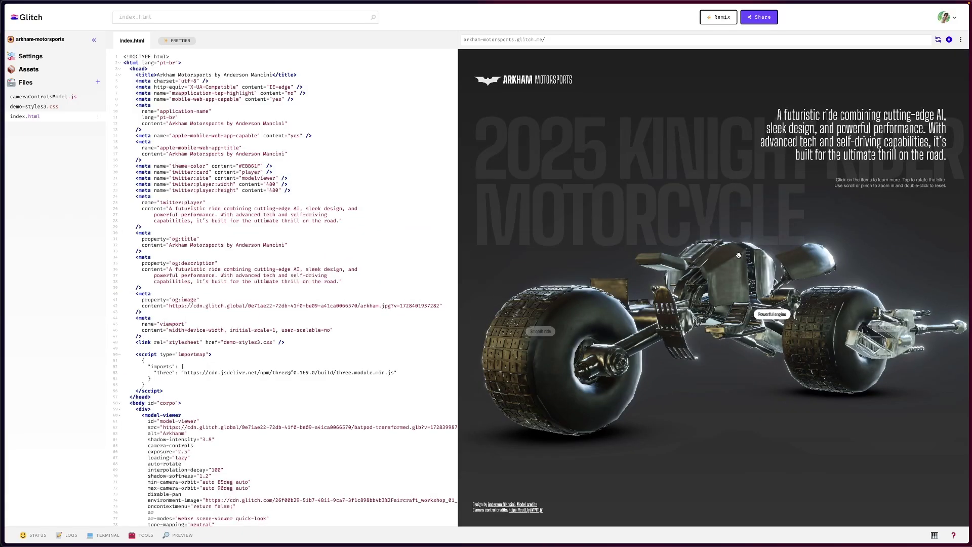
# Rotate the Batpod in the preview through side, three-quarter, rear and front views.
pyautogui.click(709, 249)
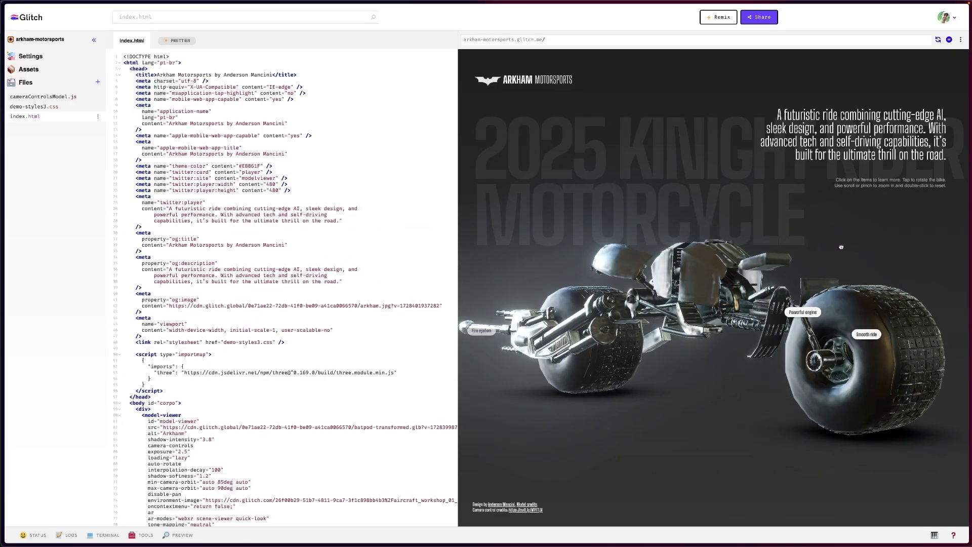
pyautogui.click(703, 247)
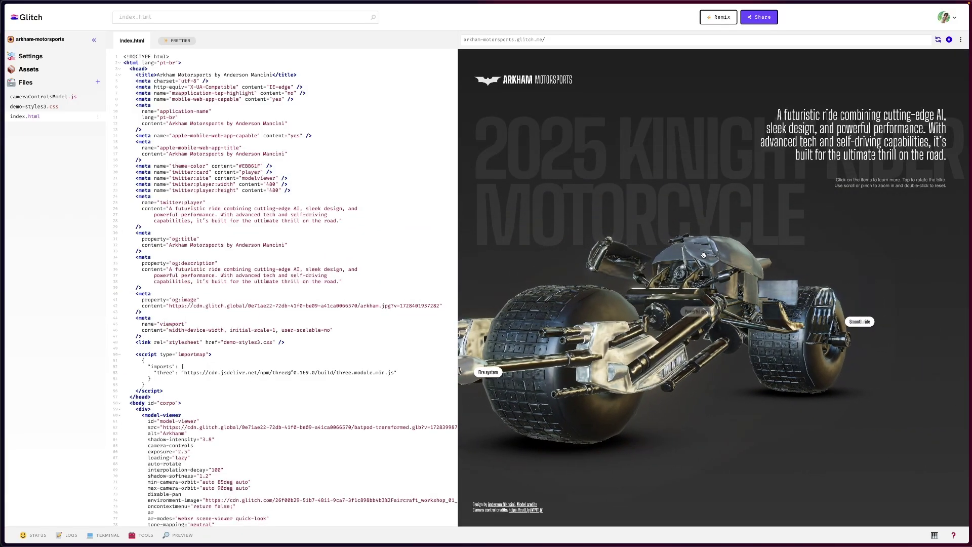
pyautogui.click(743, 248)
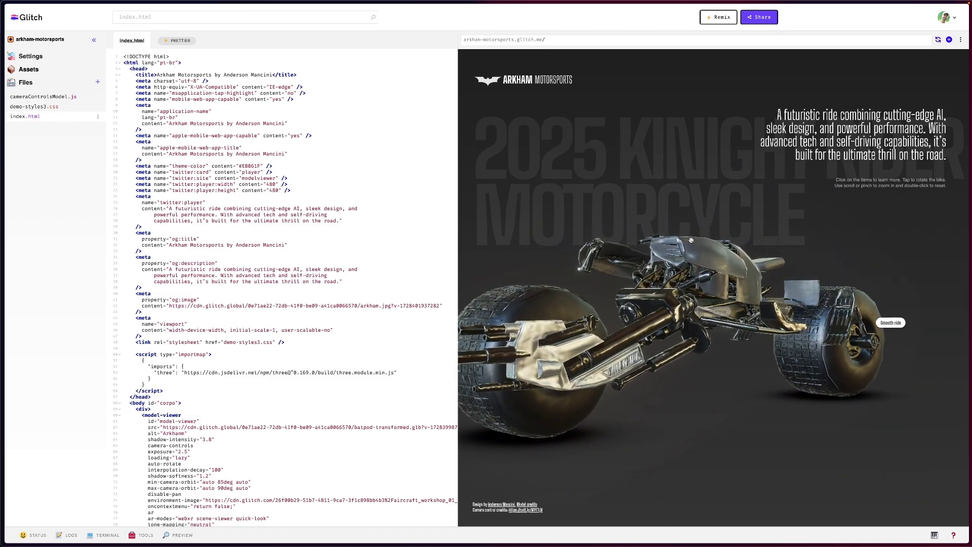
pyautogui.click(722, 277)
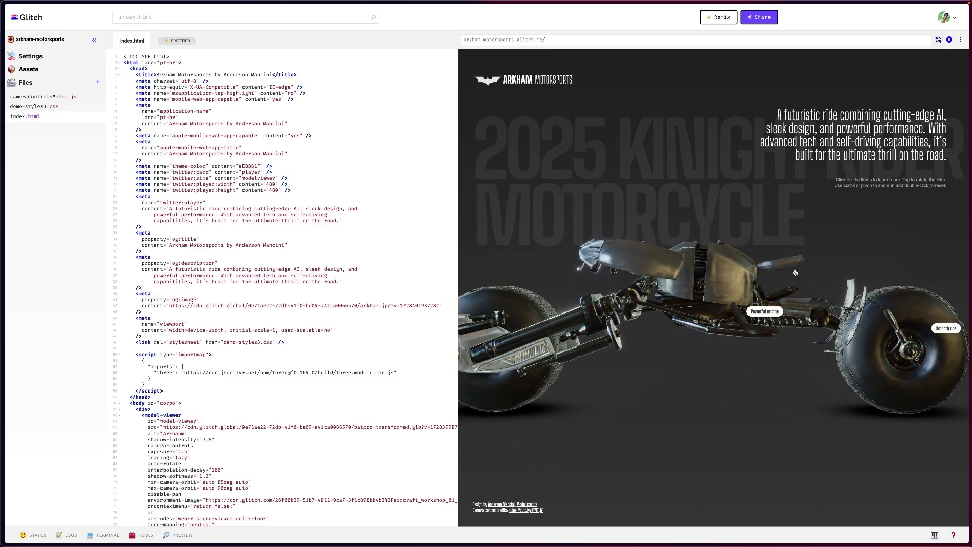
pyautogui.click(637, 264)
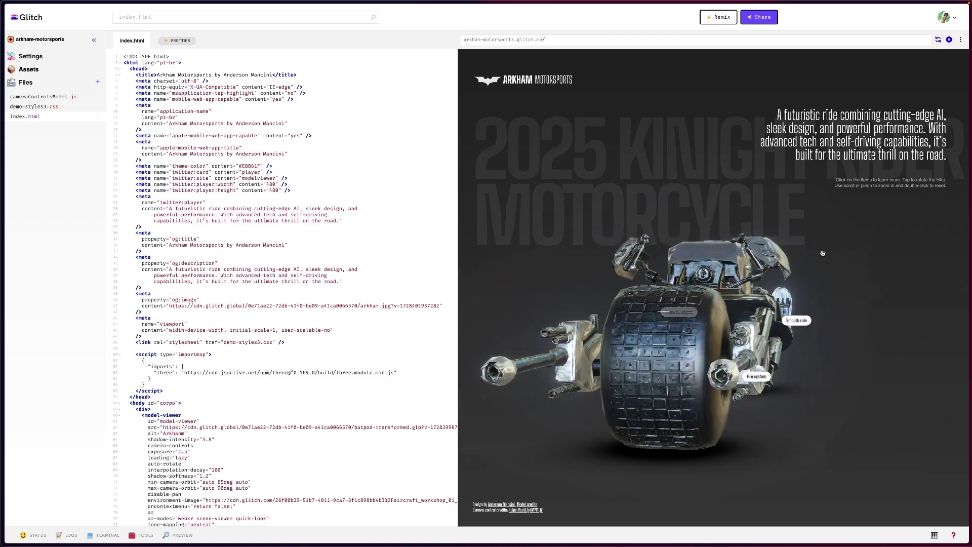
pyautogui.scroll(3, 815, 238)
pyautogui.click(815, 239)
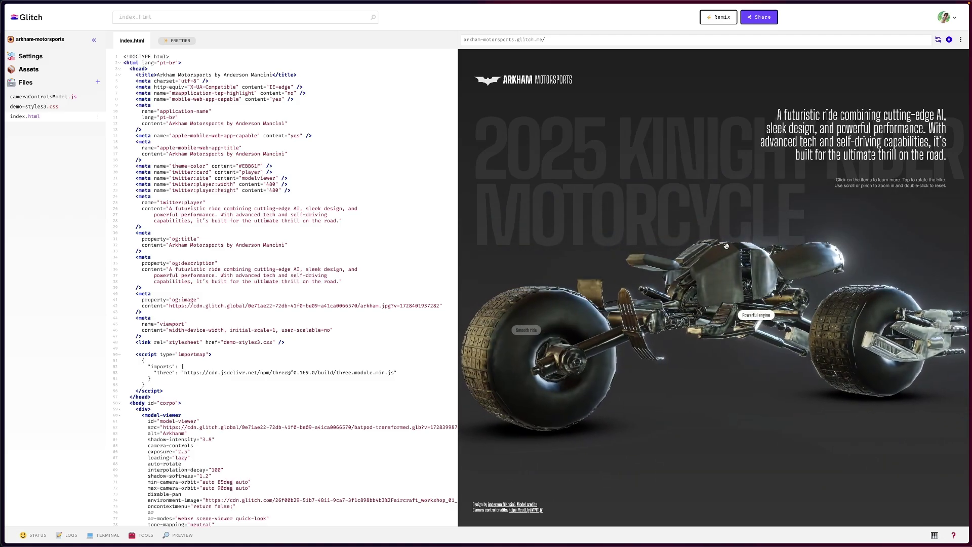
pyautogui.click(661, 246)
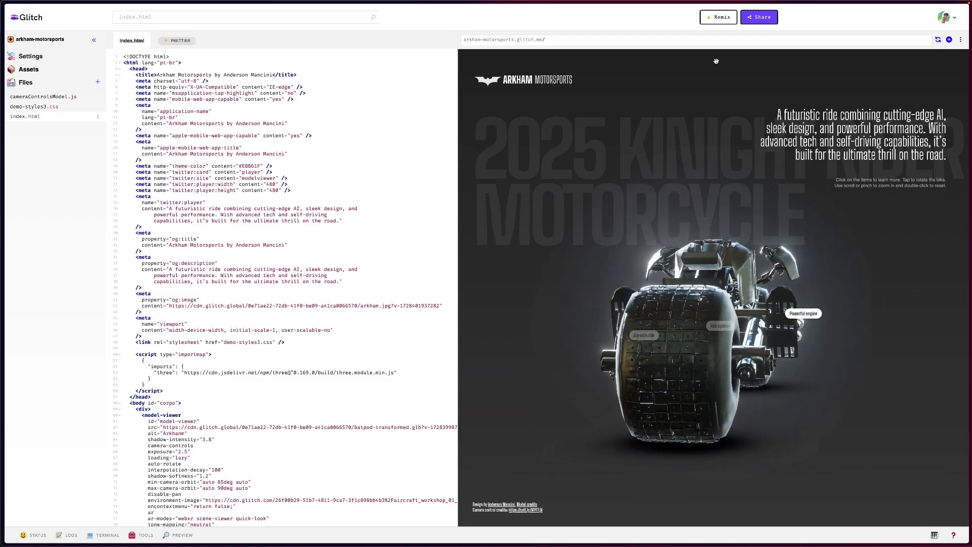
pyautogui.click(699, 253)
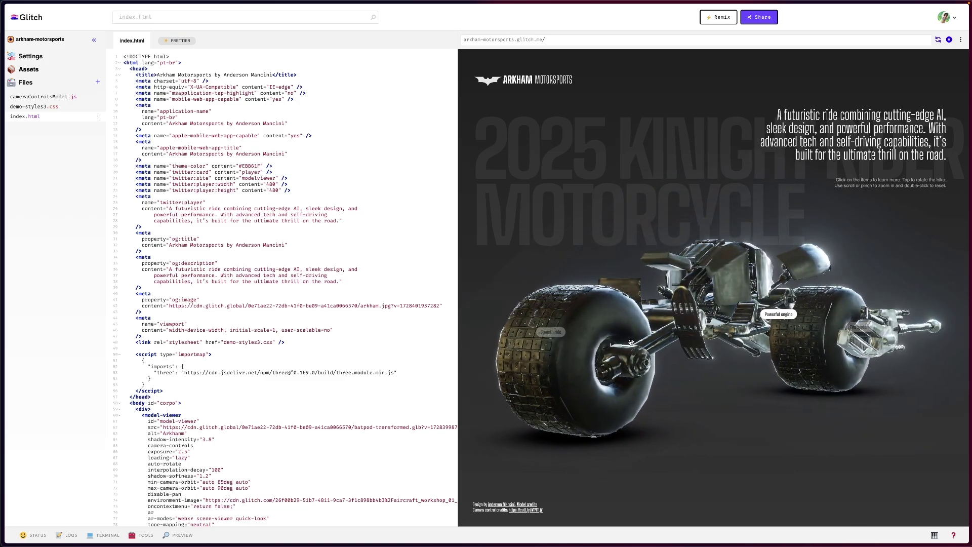